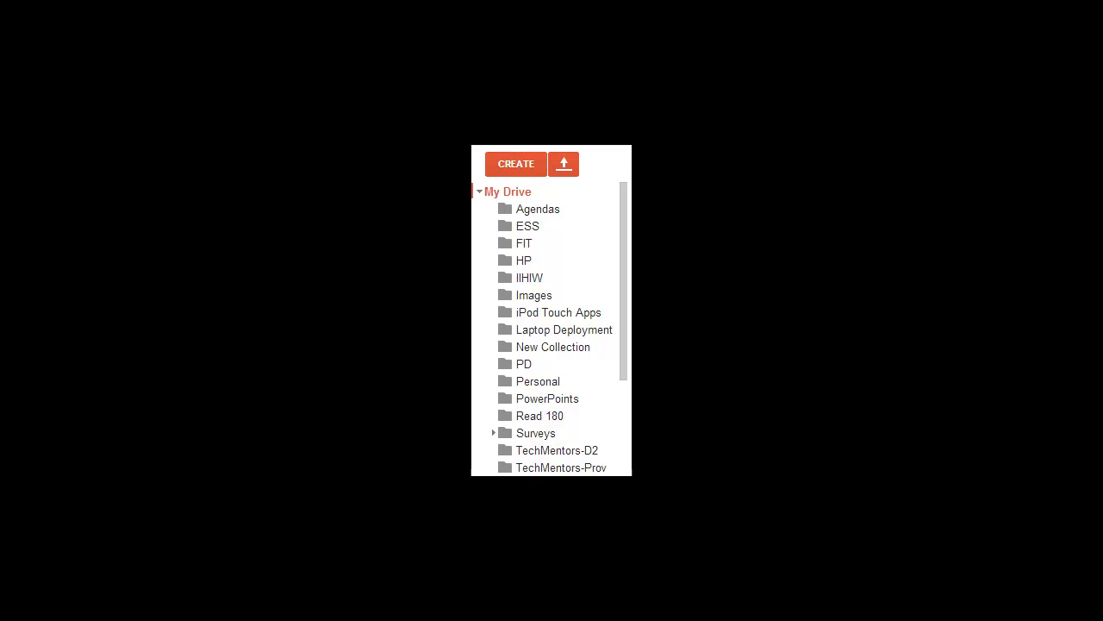
- Create a new form titled 'Marzano + Tech = High Levels of Student Learning (May 3, 2013) 2' with the Default theme
{"action": "left_click", "coordinate": [529, 167]}
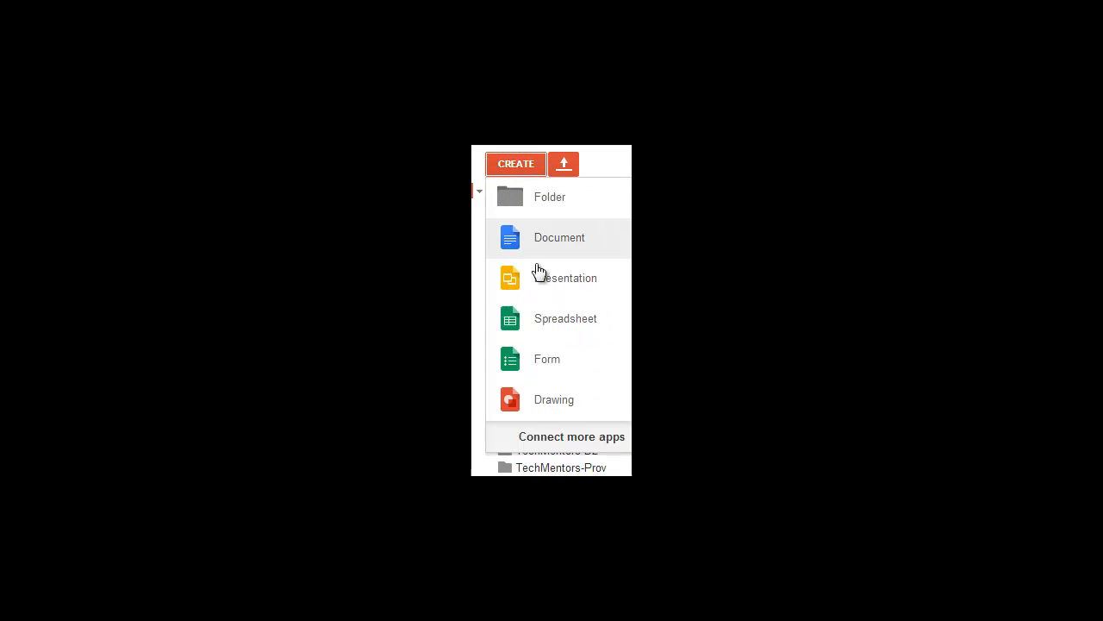
{"action": "left_click", "coordinate": [572, 365]}
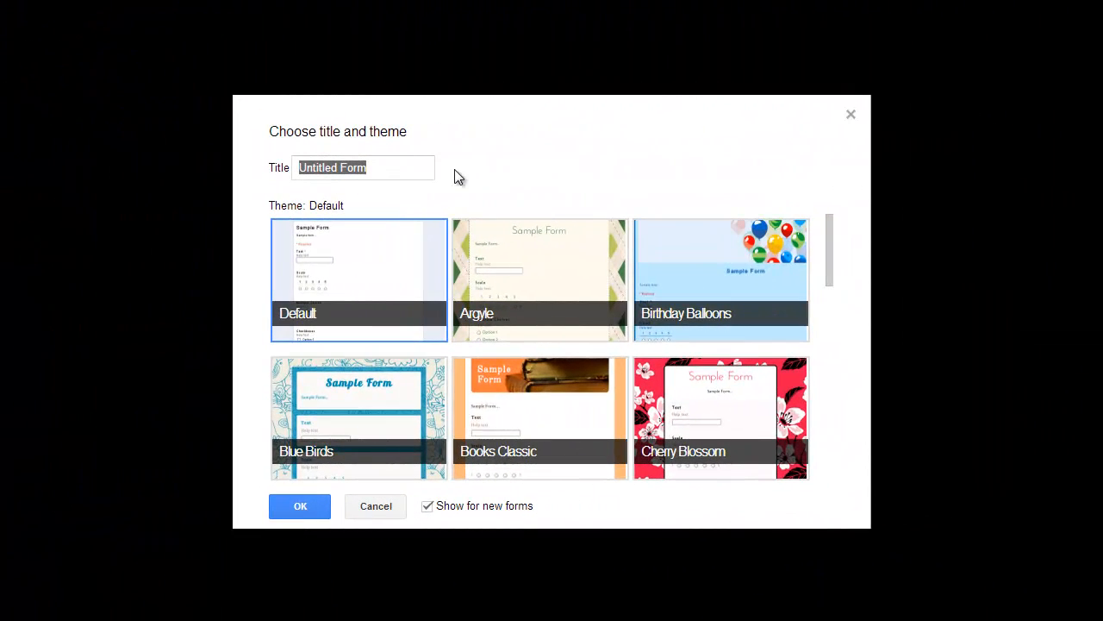
{"action": "left_click", "coordinate": [401, 168]}
{"action": "key", "text": "BackSpace"}
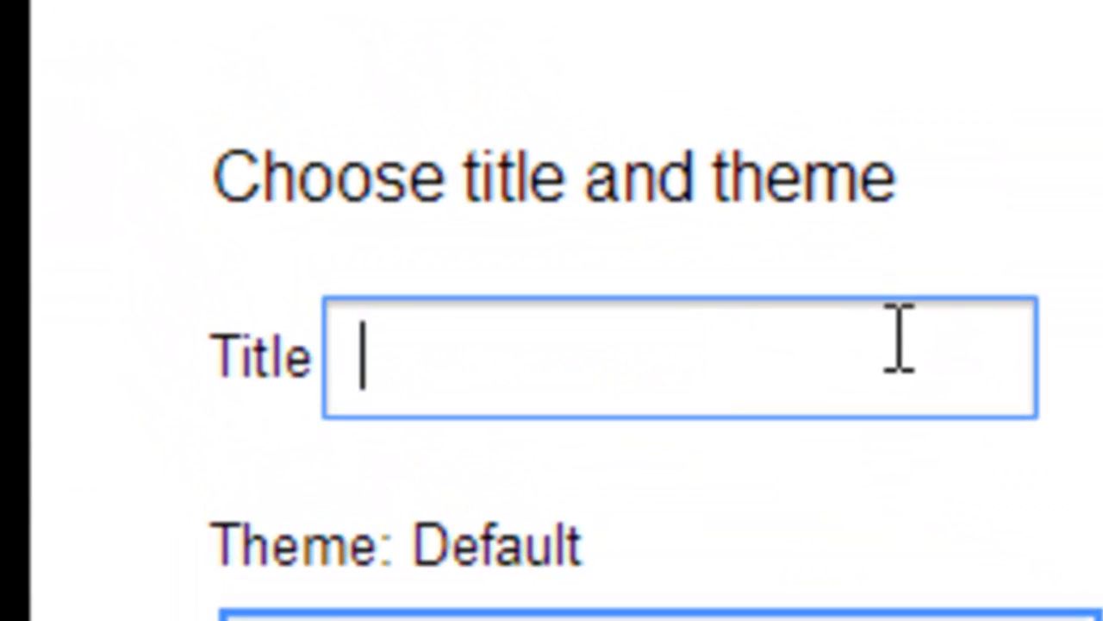
{"action": "key", "text": "ctrl+v"}
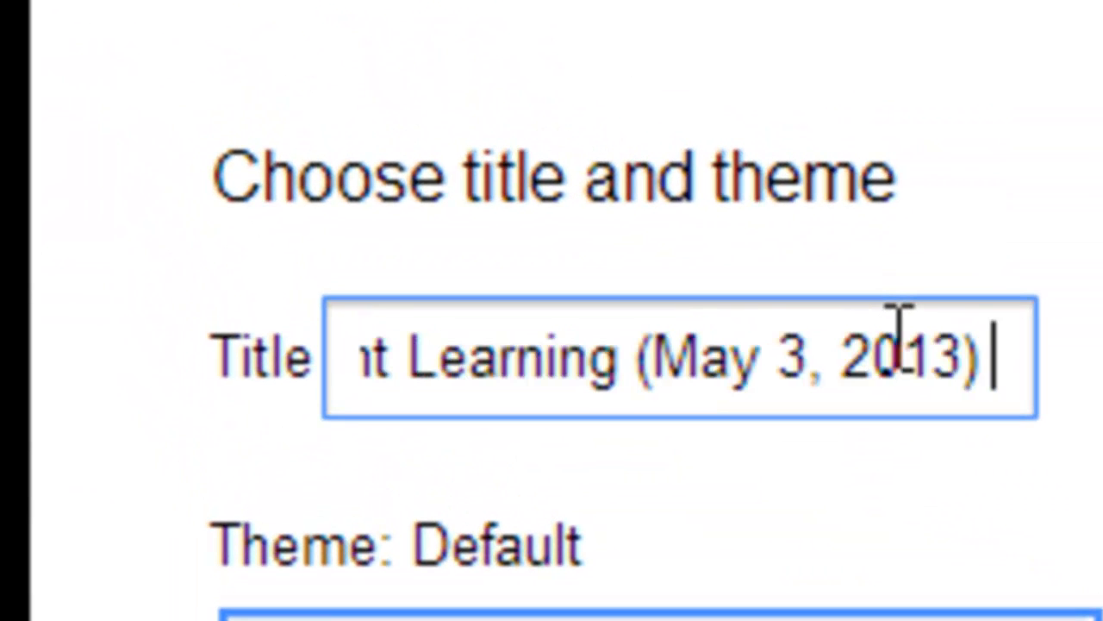
{"action": "type", "text": "2"}
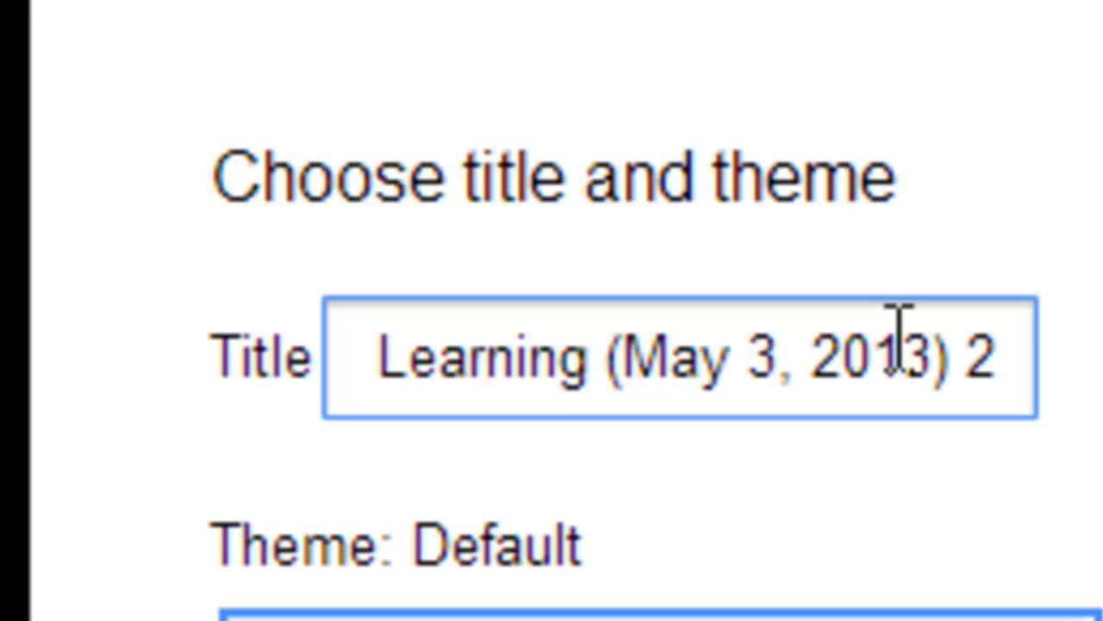
{"action": "key", "text": "Home"}
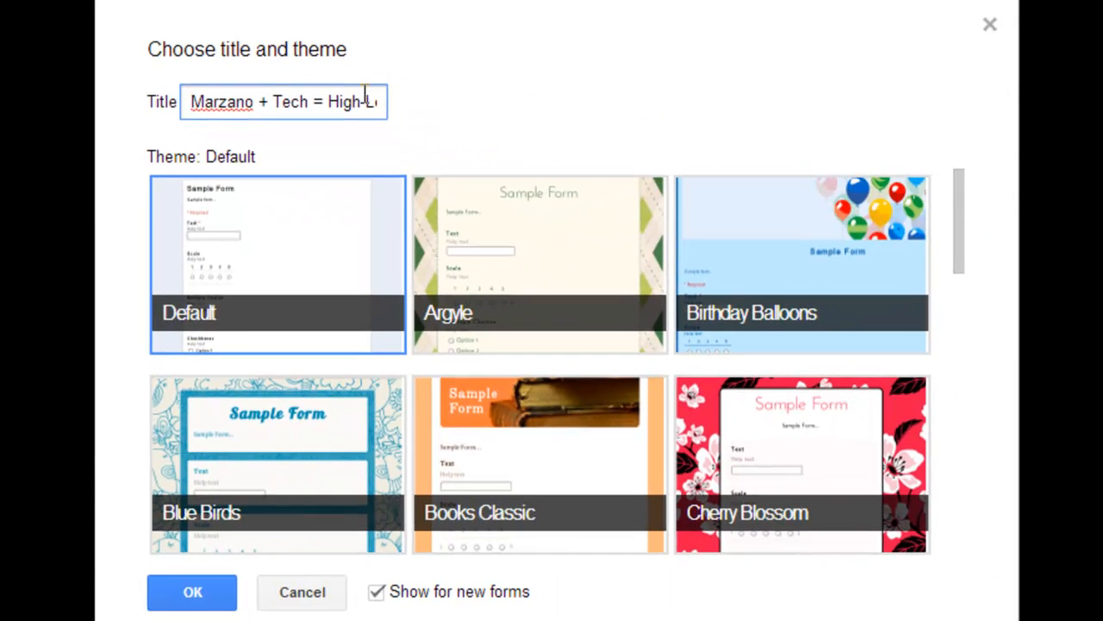
{"action": "left_click_drag", "start_coordinate": [958, 213], "coordinate": [957, 360]}
{"action": "left_click", "coordinate": [303, 297]}
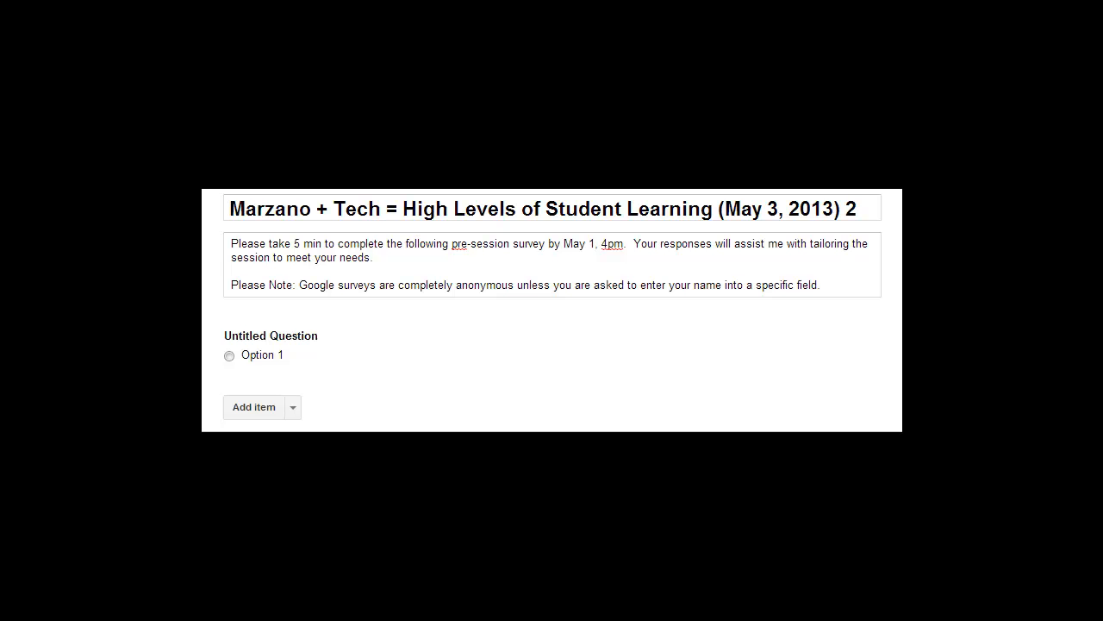
- Paste the question title 'Which of the following are characteristics of feedback which will assist students with progressing along the learning continuum?'
{"action": "mouse_move", "coordinate": [795, 338]}
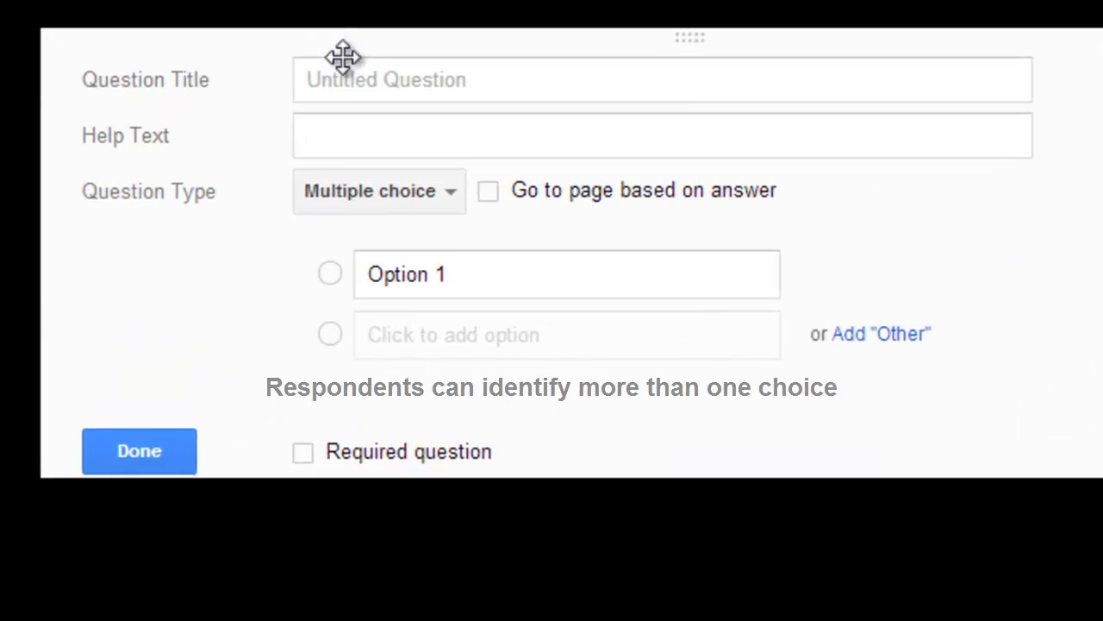
{"action": "left_click", "coordinate": [376, 218]}
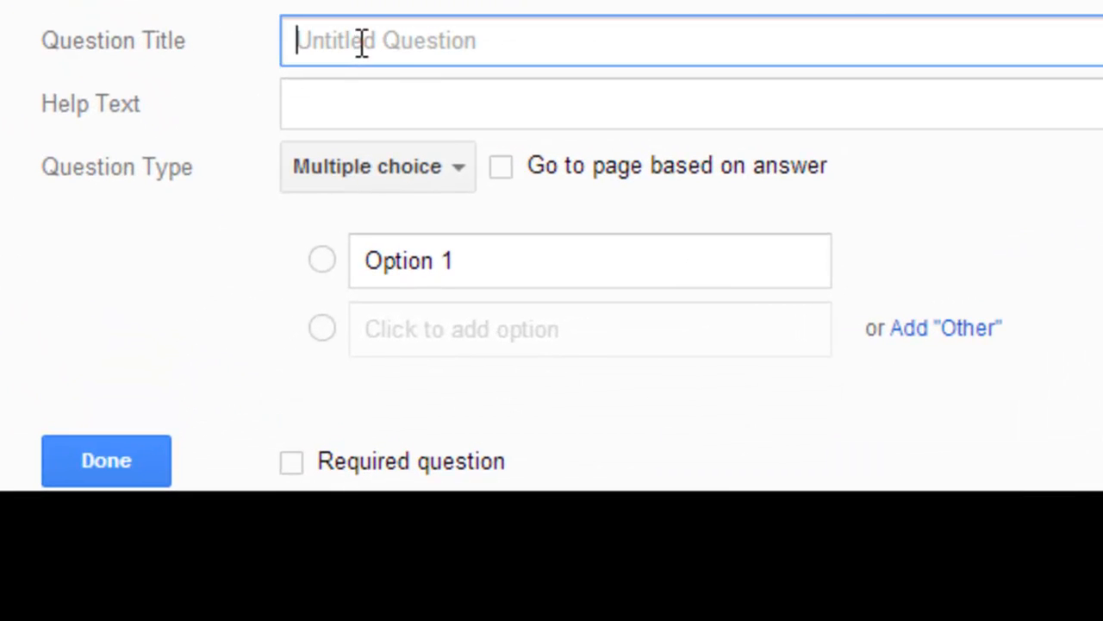
{"action": "type", "text": "Which of the following are characteristics of feedback which will assist students with progressing along the learning continuum?"}
{"action": "key", "text": "Home"}
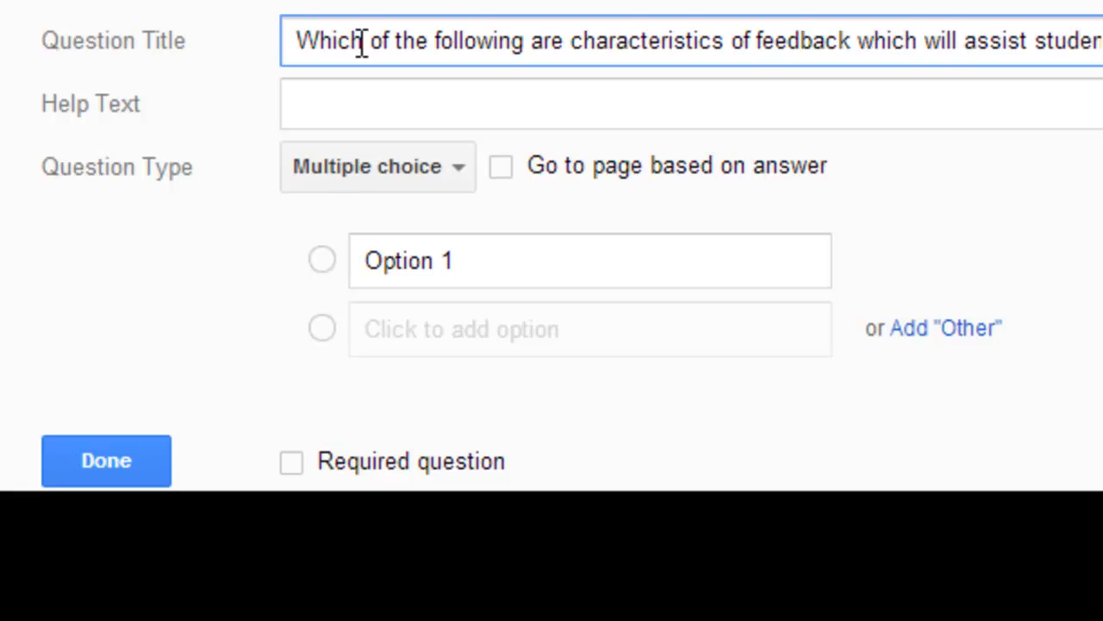
{"action": "key", "text": "End"}
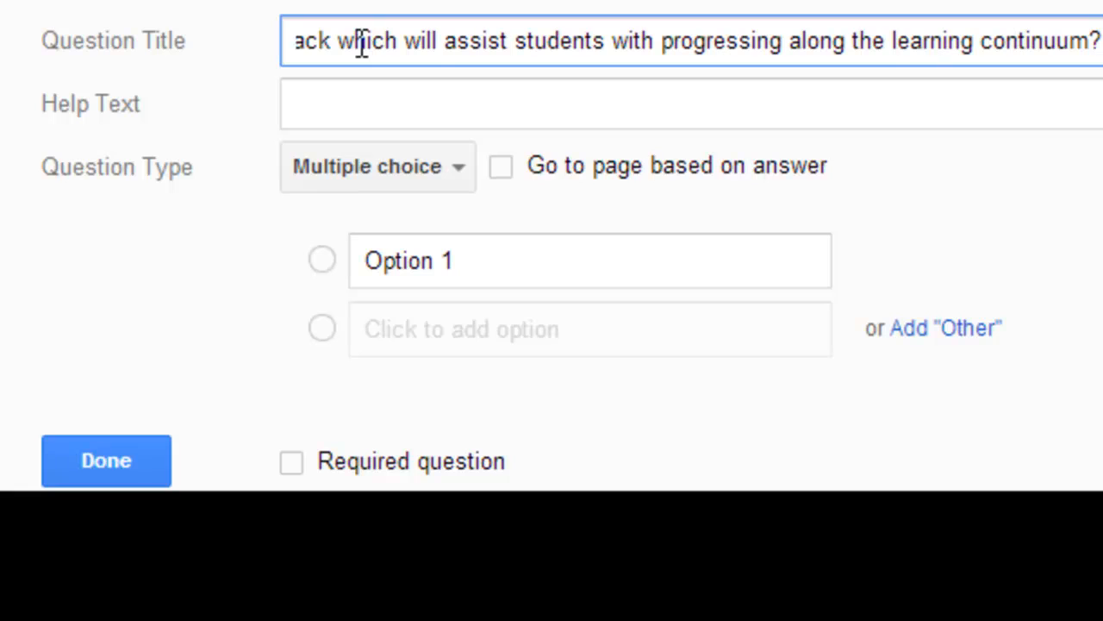
- Enter the help text 'Please check all that apply.' for the question
{"action": "left_click", "coordinate": [328, 104]}
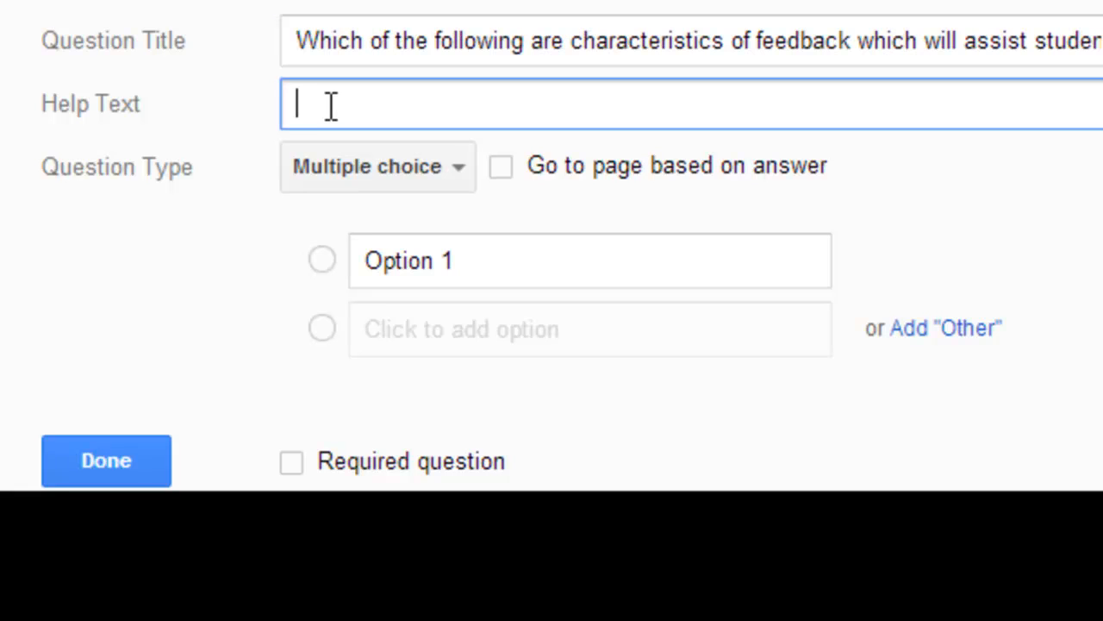
{"action": "type", "text": "Please che"}
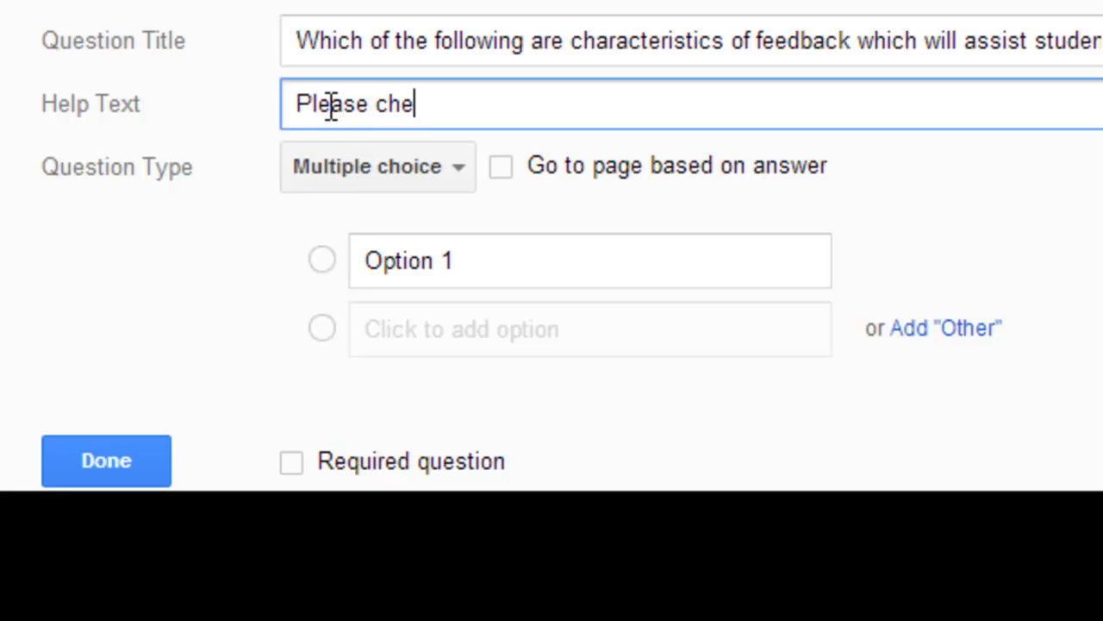
{"action": "type", "text": "ck all that apply."}
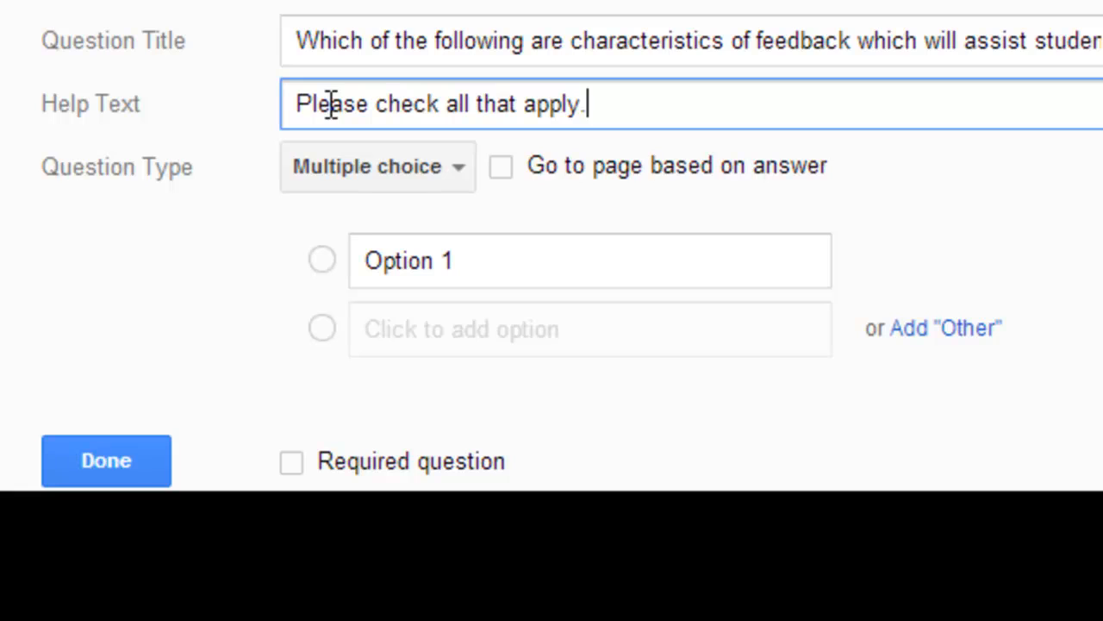
- Change the question type to Checkboxes and rename the first option to 'Descriptive'
{"action": "left_click", "coordinate": [466, 186]}
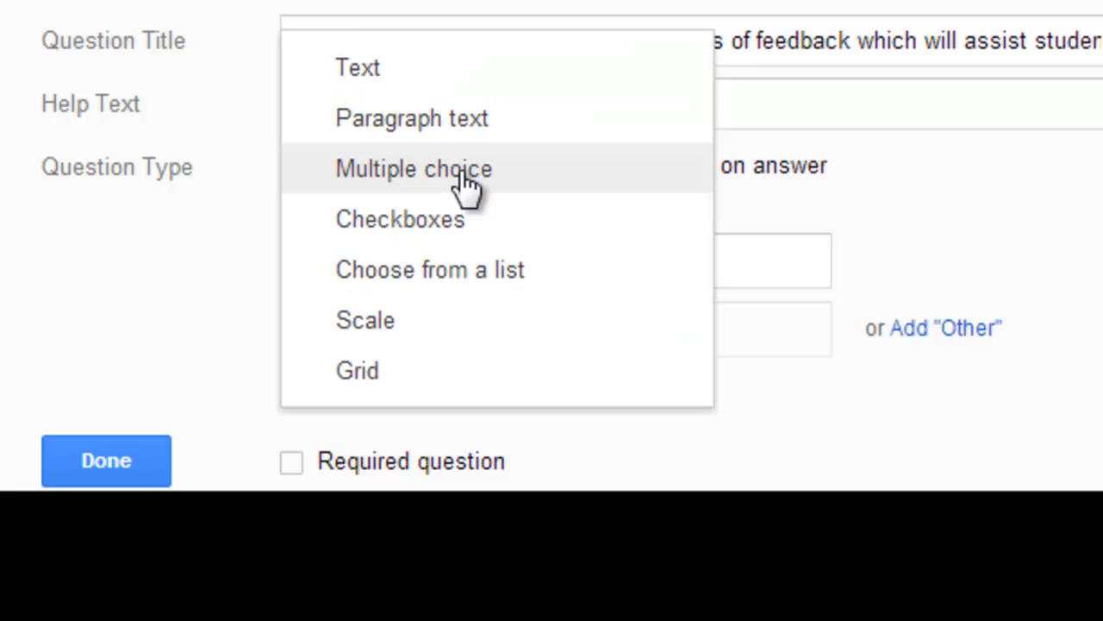
{"action": "left_click", "coordinate": [454, 240]}
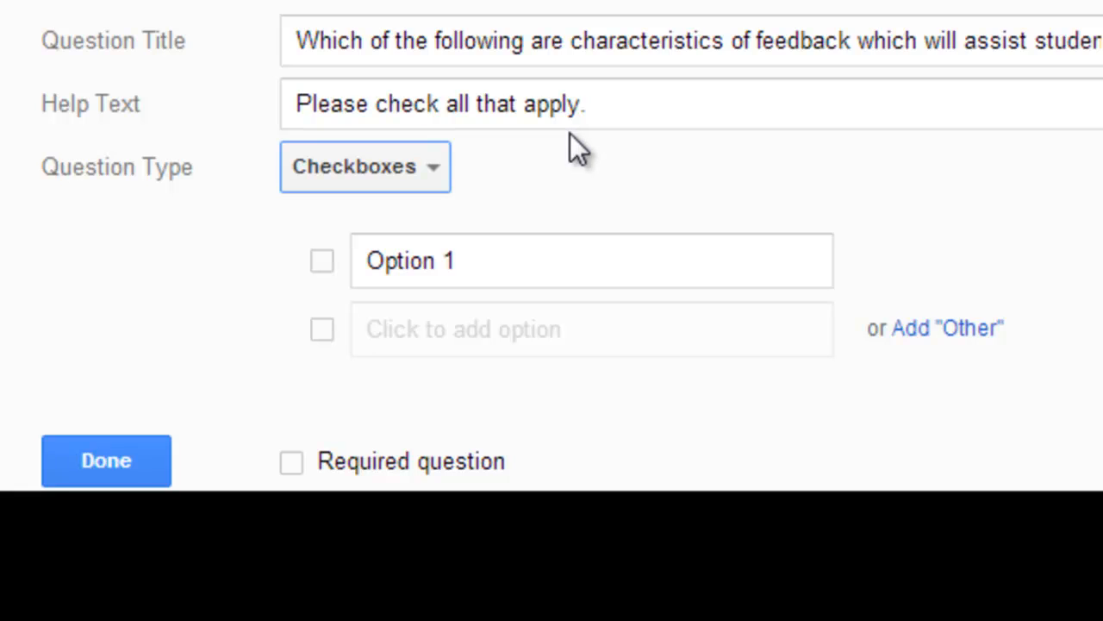
{"action": "left_click", "coordinate": [508, 263]}
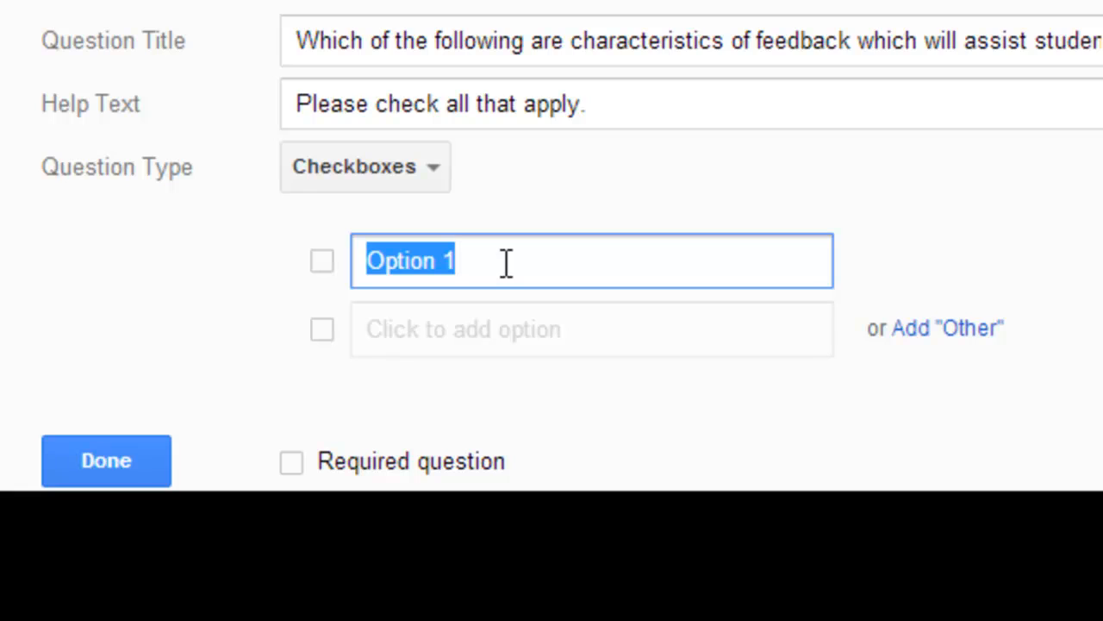
{"action": "type", "text": "Descripti"}
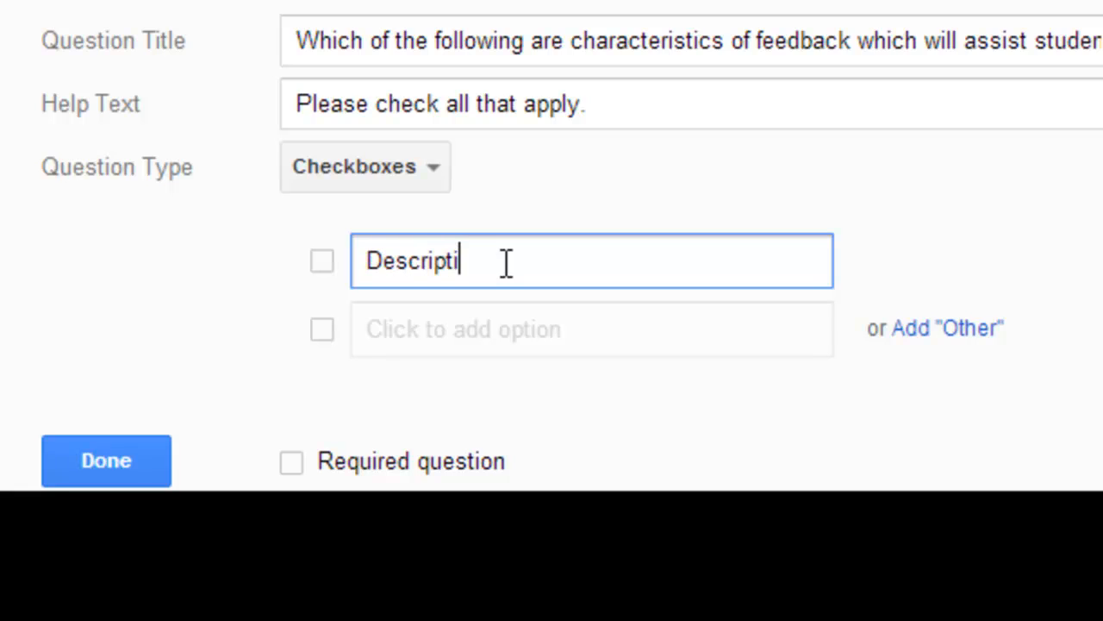
{"action": "type", "text": "ve"}
- Add the options 'Criterion-Referenced' and 'Norm-Referenced' to the question
{"action": "left_click", "coordinate": [458, 334]}
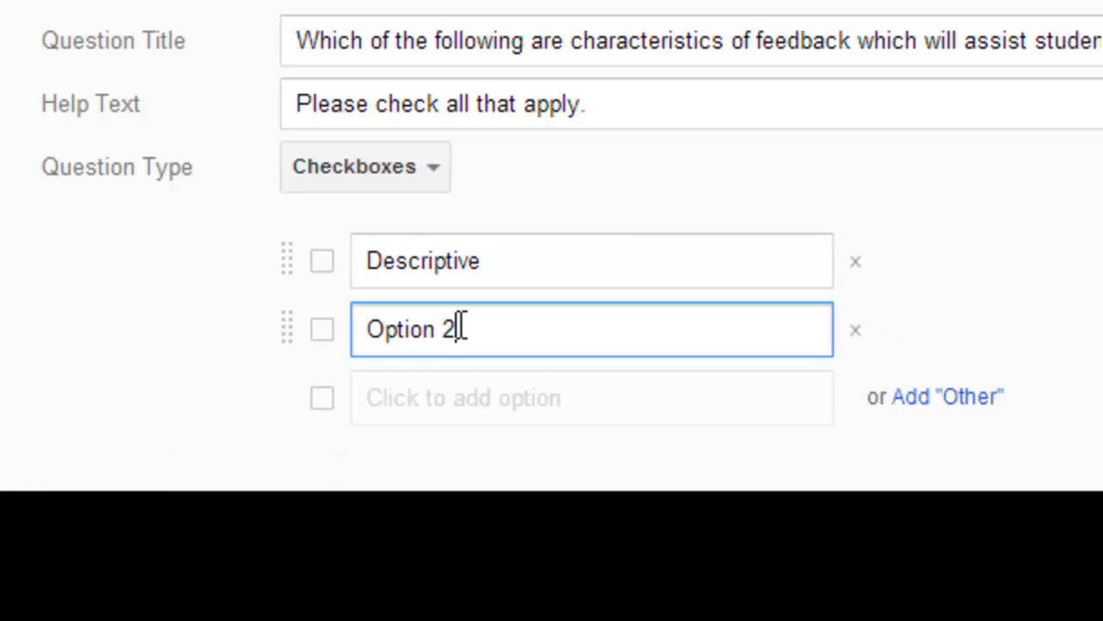
{"action": "left_click_drag", "start_coordinate": [486, 320], "coordinate": [410, 329]}
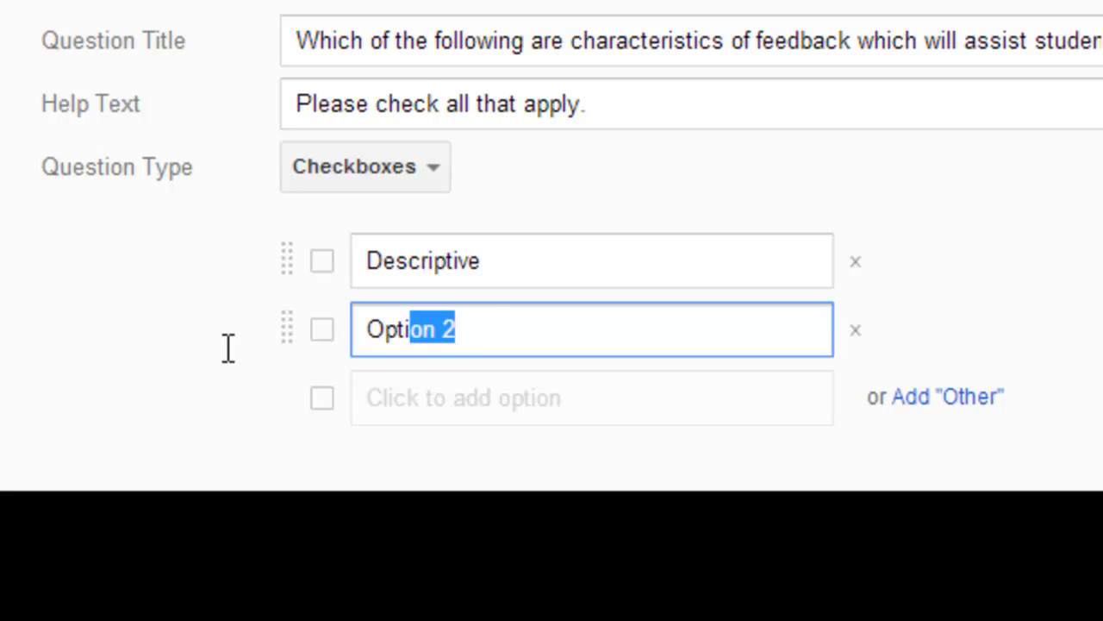
{"action": "left_click_drag", "start_coordinate": [229, 348], "coordinate": [194, 353]}
{"action": "type", "text": "Crite"}
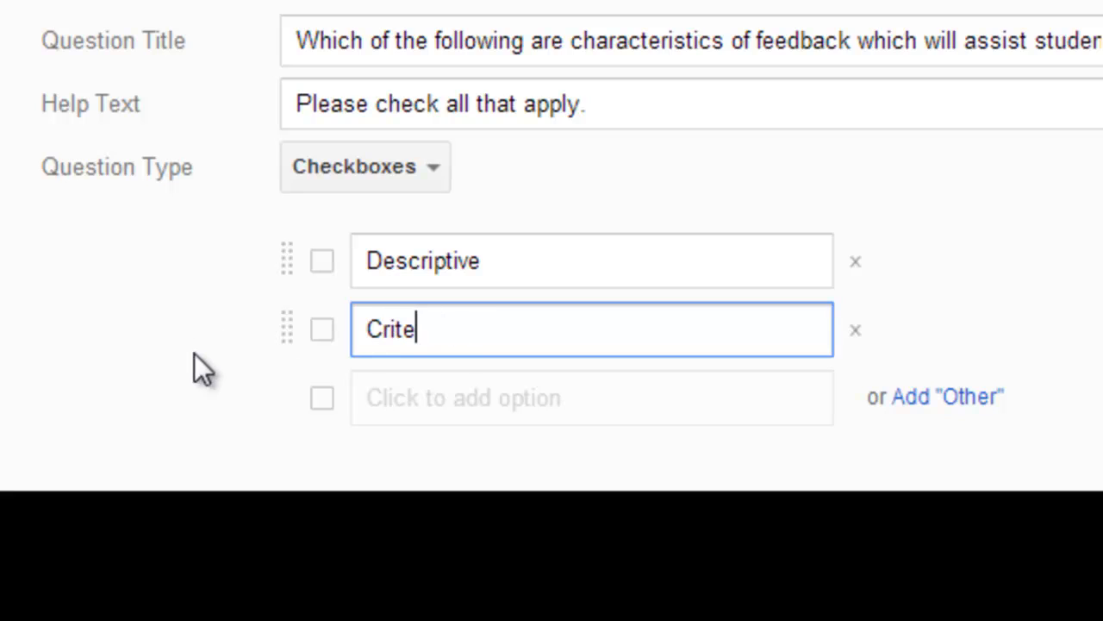
{"action": "type", "text": "rion-Ref"}
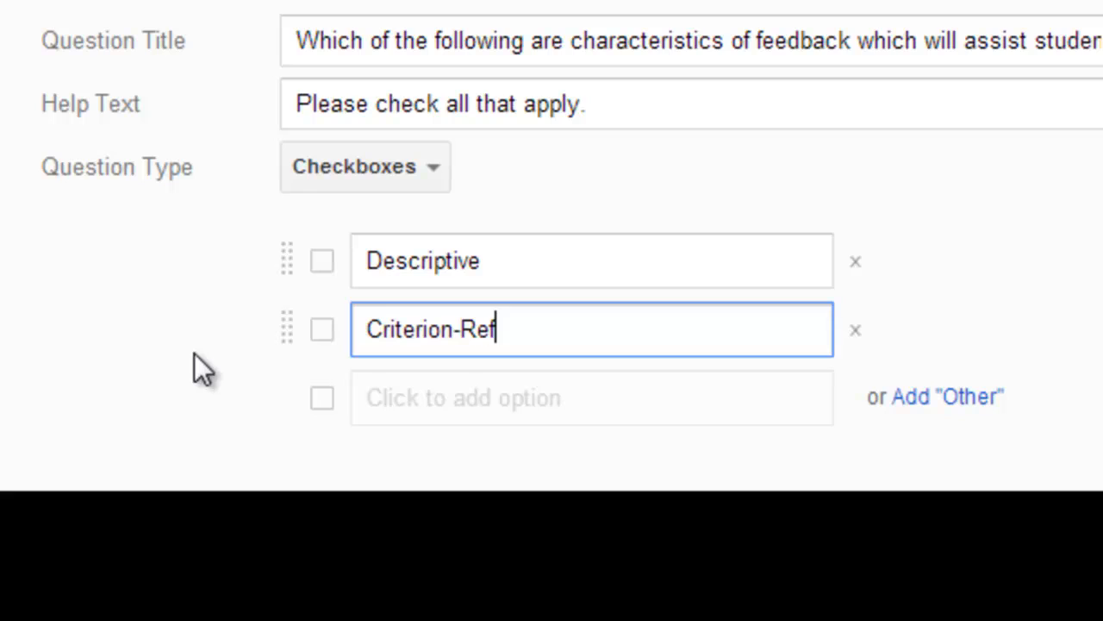
{"action": "type", "text": "erenced"}
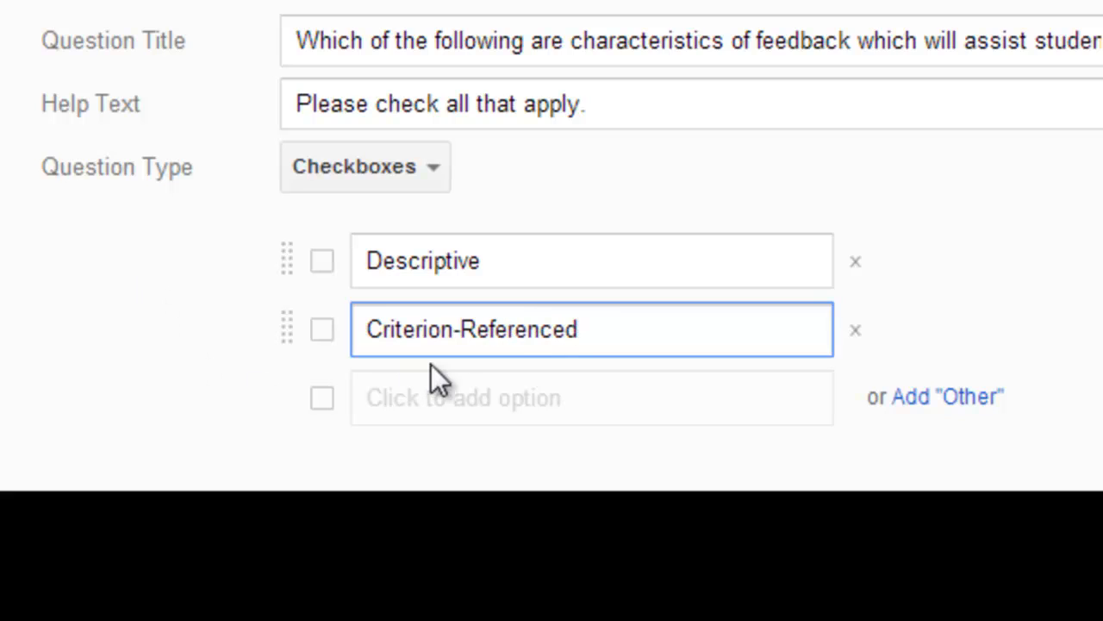
{"action": "left_click", "coordinate": [431, 395]}
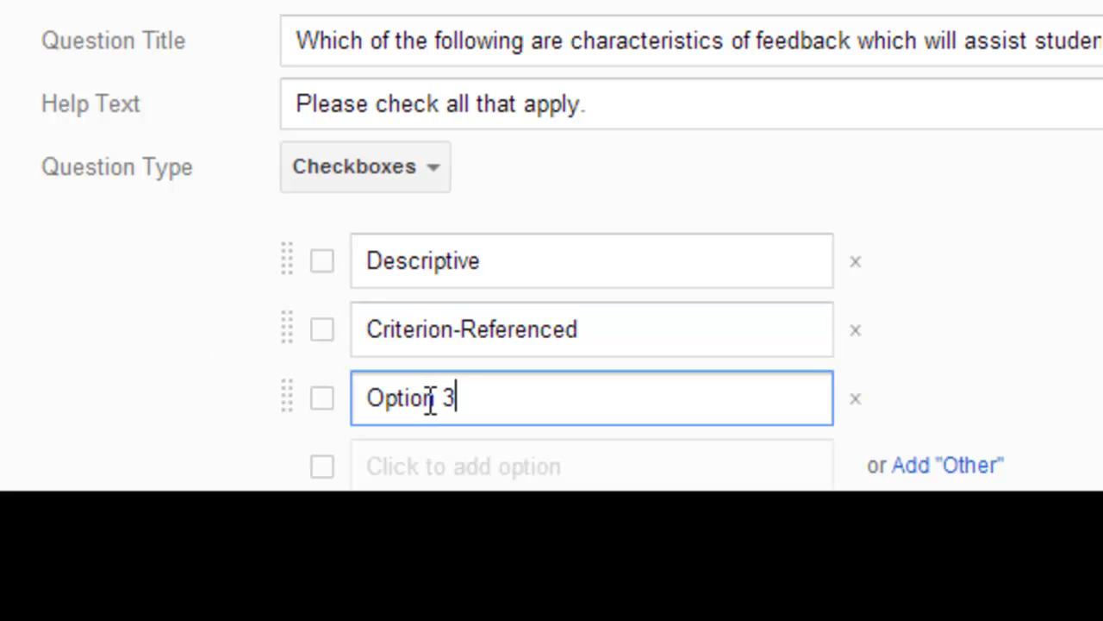
{"action": "key", "text": "BackSpace"}
{"action": "key", "text": "BackSpace"}
{"action": "key", "text": "BackSpace"}
{"action": "key", "text": "BackSpace"}
{"action": "key", "text": "BackSpace"}
{"action": "key", "text": "BackSpace"}
{"action": "key", "text": "BackSpace"}
{"action": "key", "text": "BackSpace"}
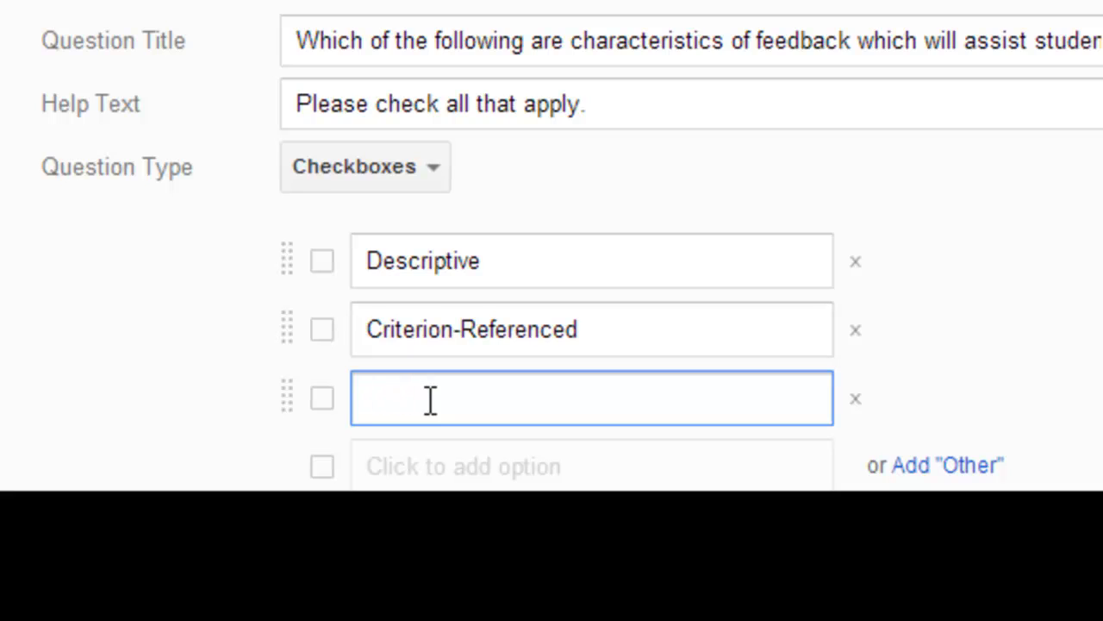
{"action": "type", "text": "Norm-Ref"}
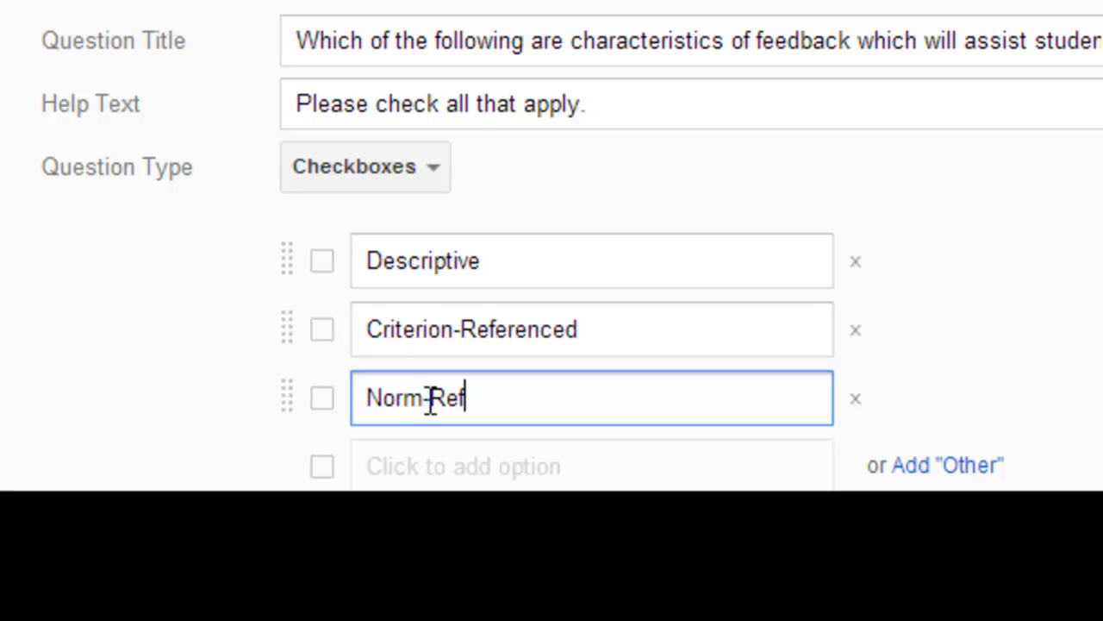
{"action": "type", "text": "erenced"}
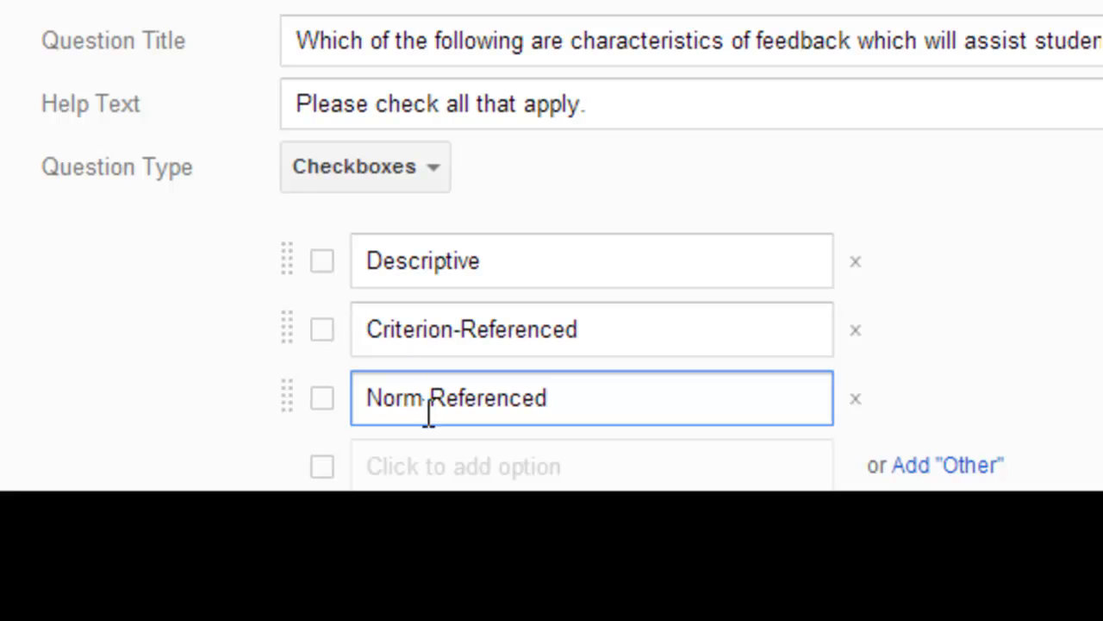
- Add a fourth option 'Timely', correcting the misspelled entry
{"action": "left_click", "coordinate": [433, 465]}
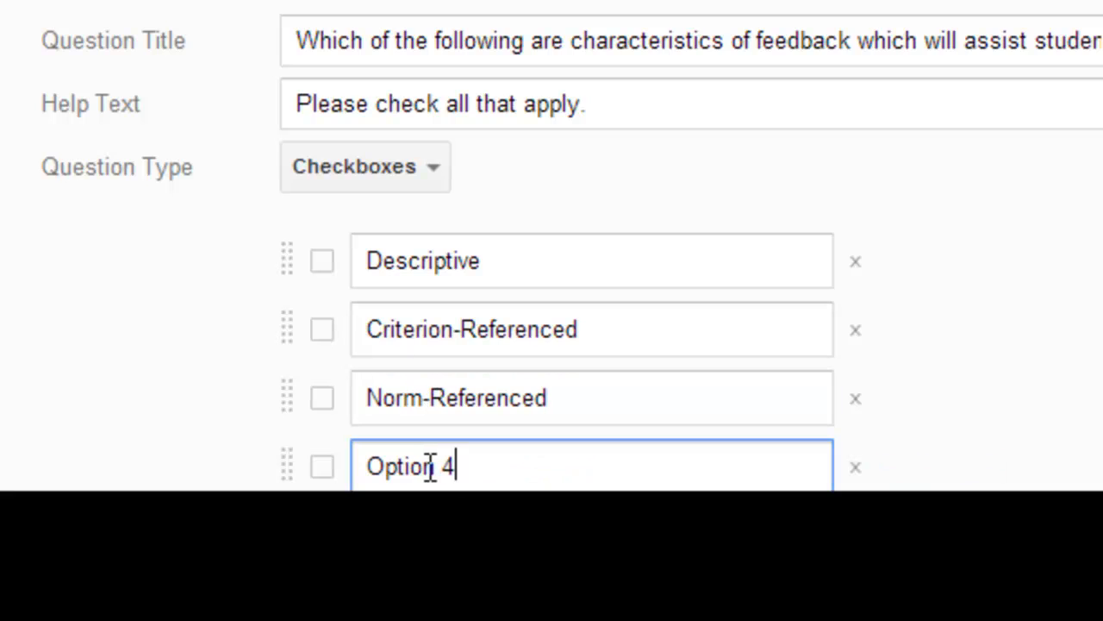
{"action": "key", "text": "BackSpace"}
{"action": "key", "text": "BackSpace"}
{"action": "key", "text": "BackSpace"}
{"action": "key", "text": "BackSpace"}
{"action": "key", "text": "BackSpace"}
{"action": "key", "text": "BackSpace"}
{"action": "key", "text": "BackSpace"}
{"action": "key", "text": "BackSpace"}
{"action": "type", "text": "Ti"}
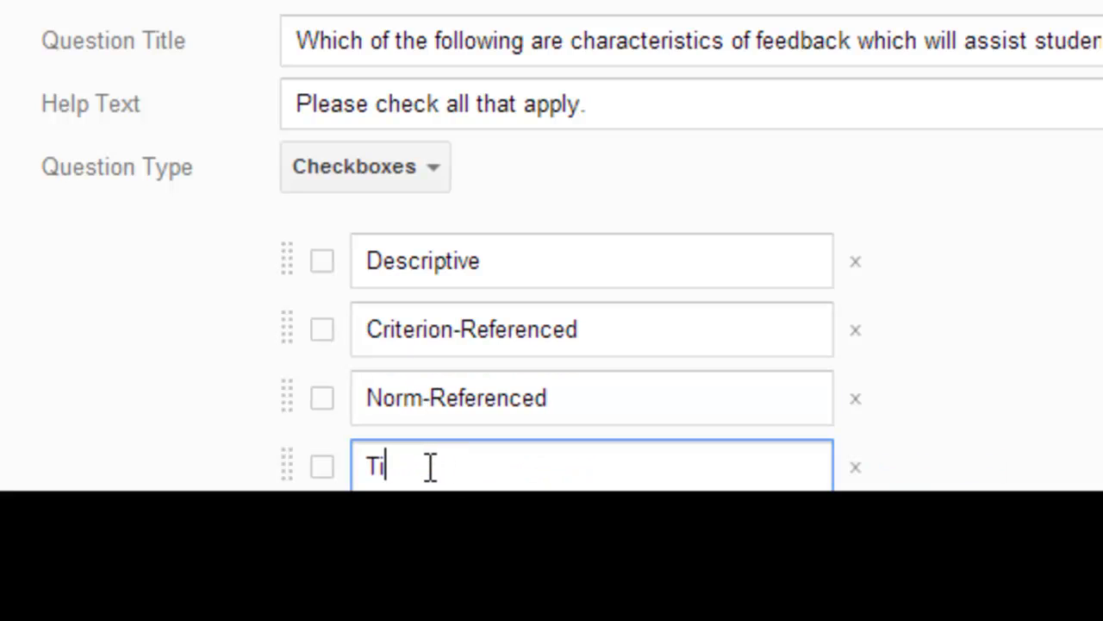
{"action": "type", "text": "nely"}
{"action": "key", "text": "BackSpace"}
{"action": "key", "text": "BackSpace"}
{"action": "key", "text": "BackSpace"}
{"action": "key", "text": "BackSpace"}
{"action": "type", "text": "mely"}
- Mark the question as required and finish editing it
{"action": "scroll", "coordinate": [552, 245], "scroll_direction": "down", "scroll_amount": 3}
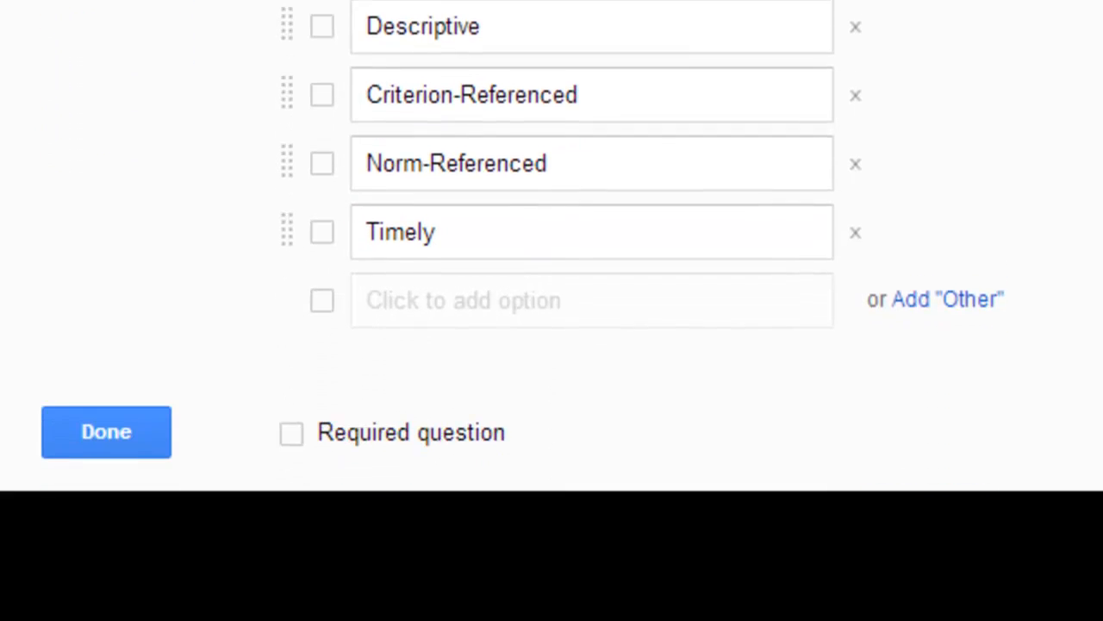
{"action": "scroll", "coordinate": [569, 288], "scroll_direction": "down", "scroll_amount": 1}
{"action": "left_click", "coordinate": [292, 331]}
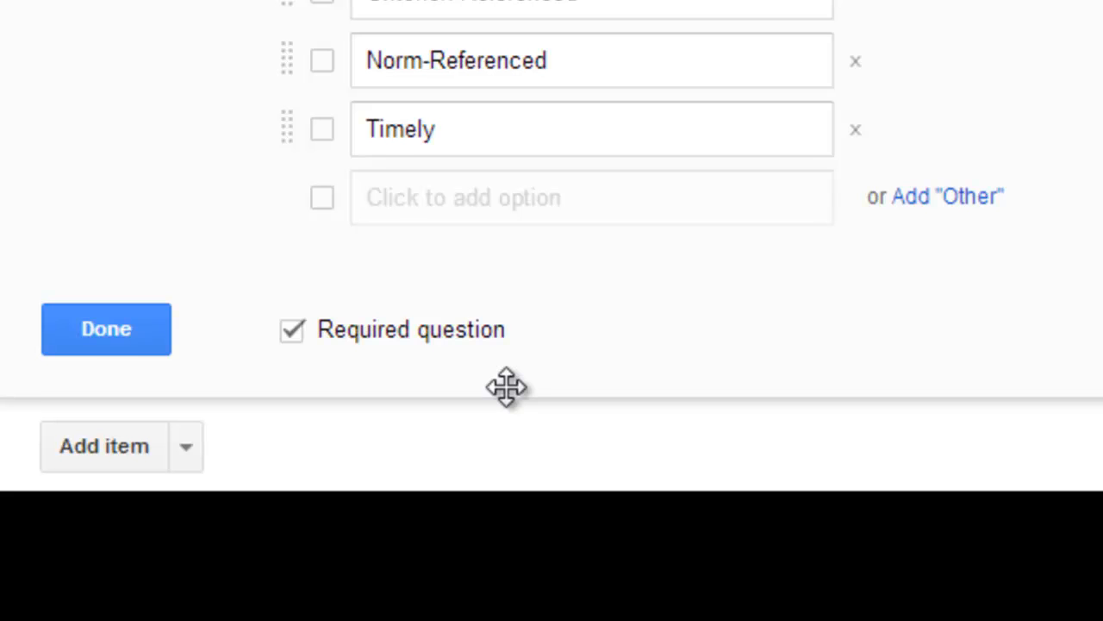
{"action": "left_click", "coordinate": [129, 349]}
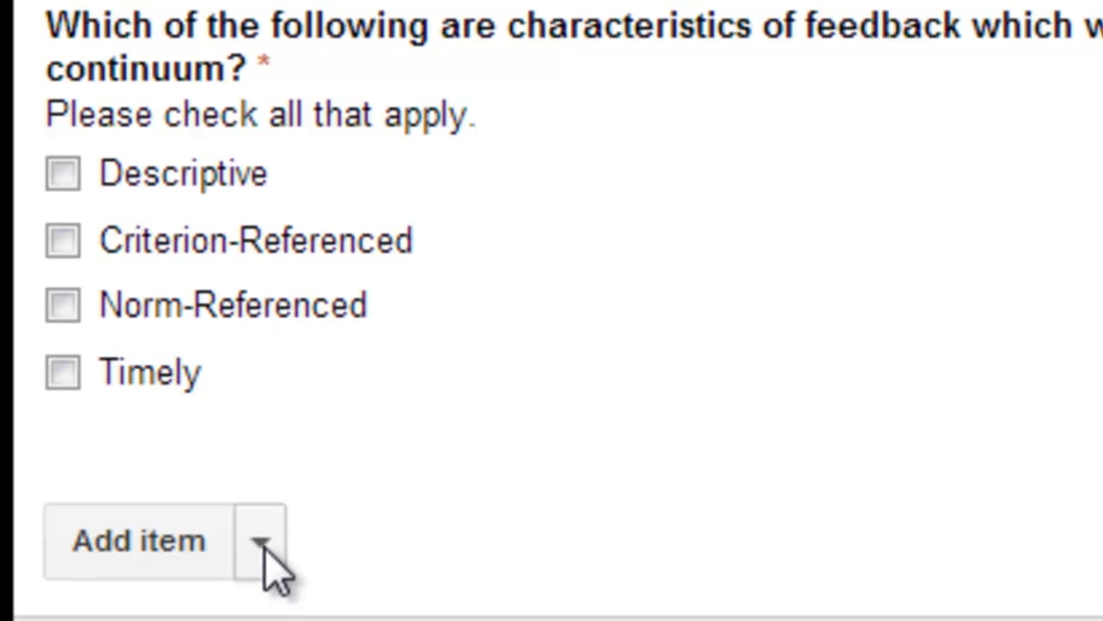
- Set the next question's type to Choose from a list
{"action": "left_click", "coordinate": [265, 542]}
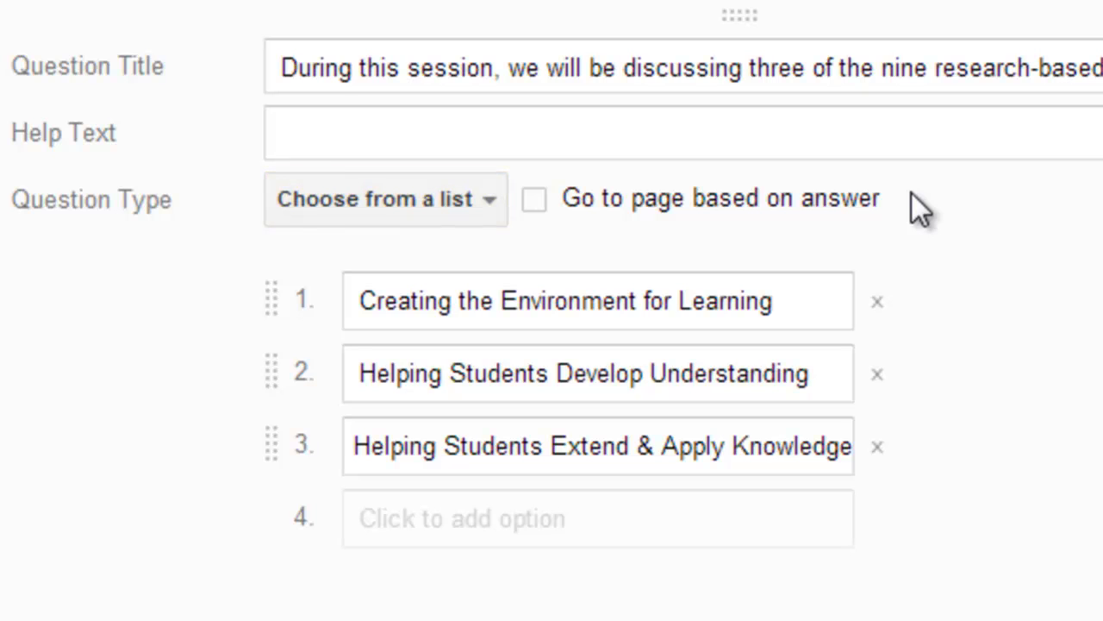
{"action": "left_click", "coordinate": [491, 197]}
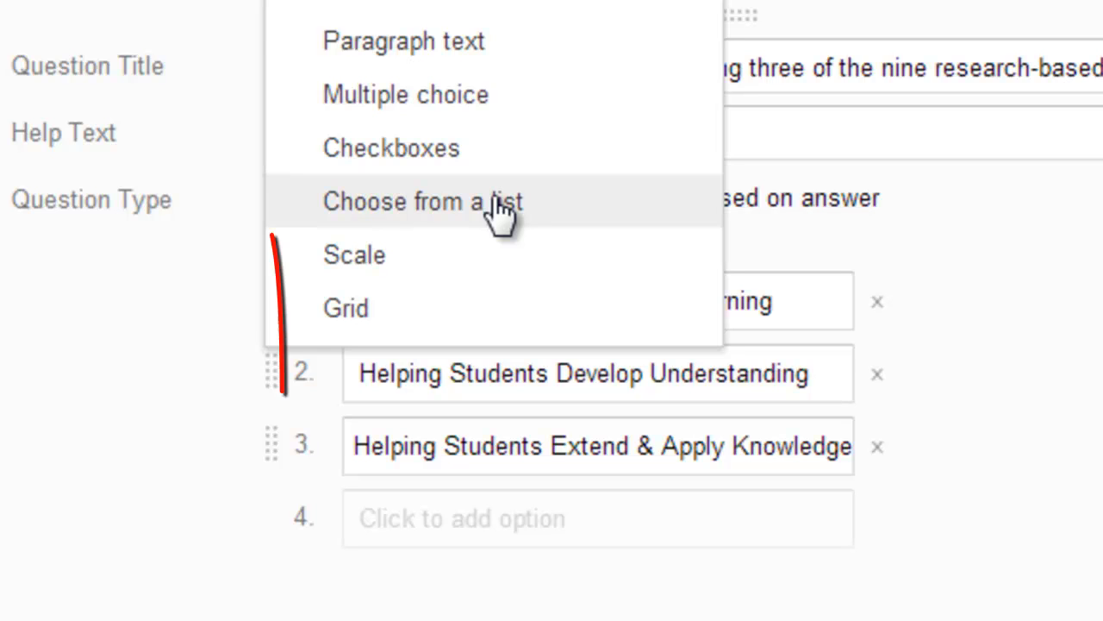
{"action": "left_click", "coordinate": [498, 207]}
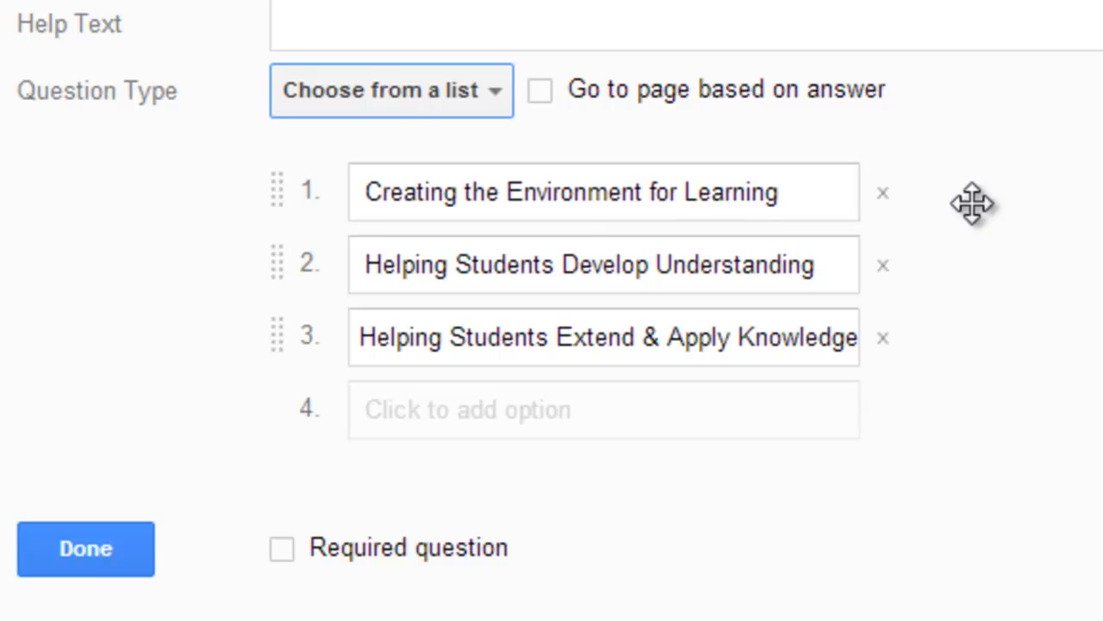
- Make the list question required, turn on going to a page based on the answer, and finish editing it
{"action": "left_click", "coordinate": [283, 551]}
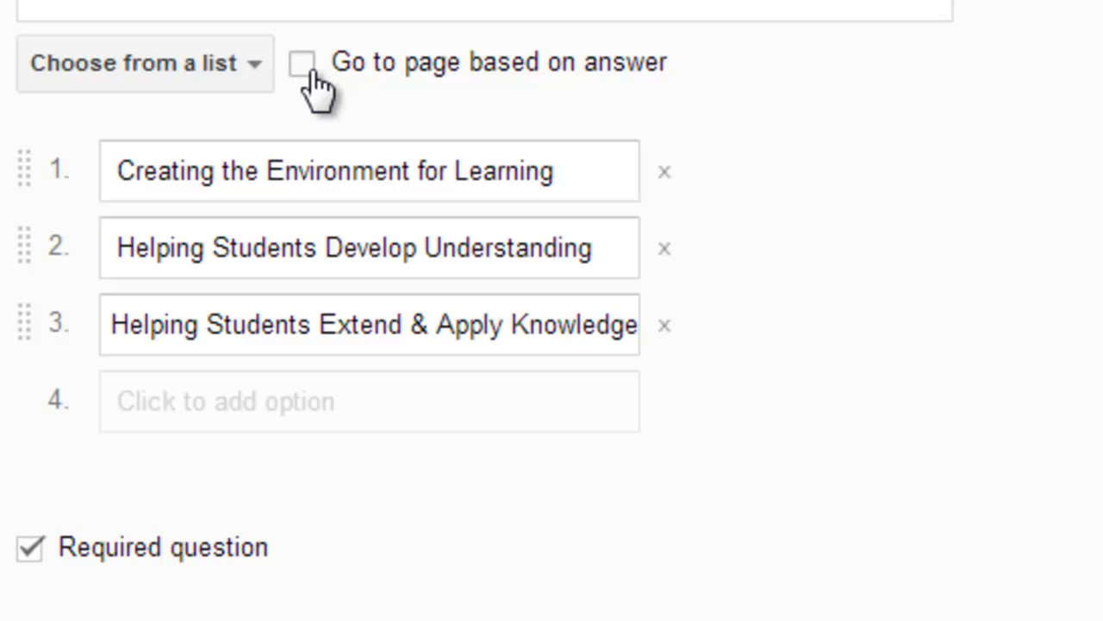
{"action": "left_click", "coordinate": [302, 63]}
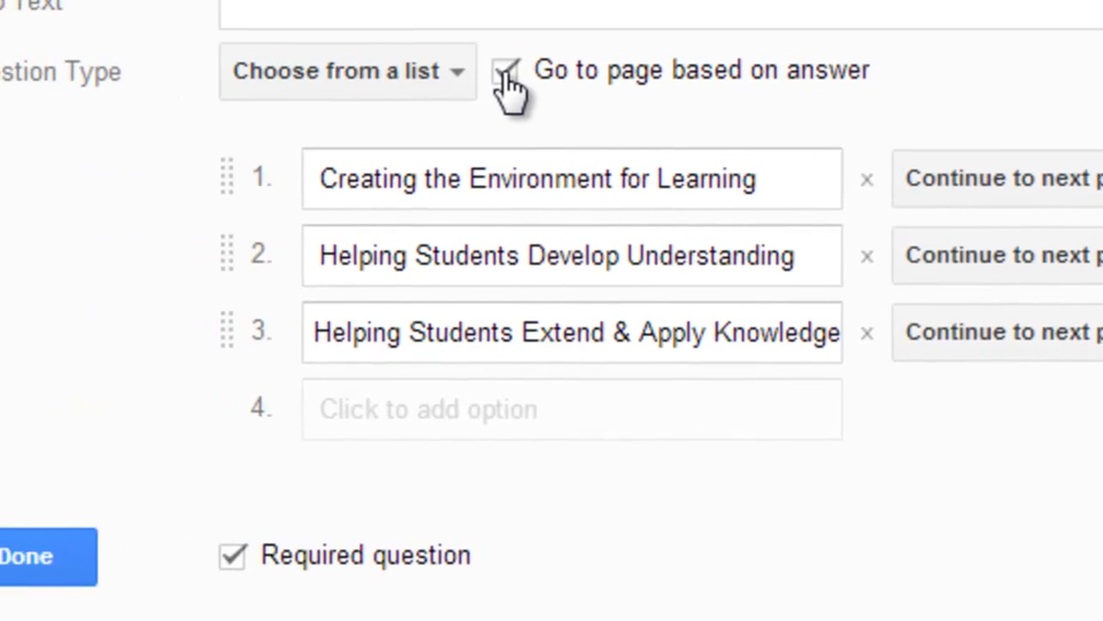
{"action": "left_click", "coordinate": [114, 561]}
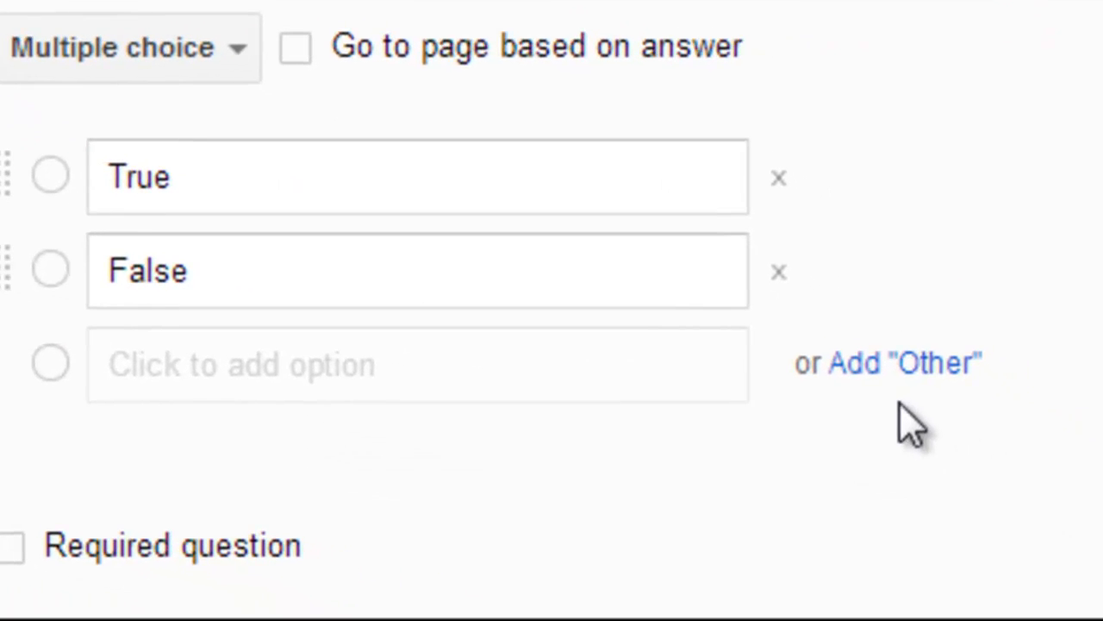
- Add an 'Other' option to the True/False multiple choice question
{"action": "left_click", "coordinate": [918, 376]}
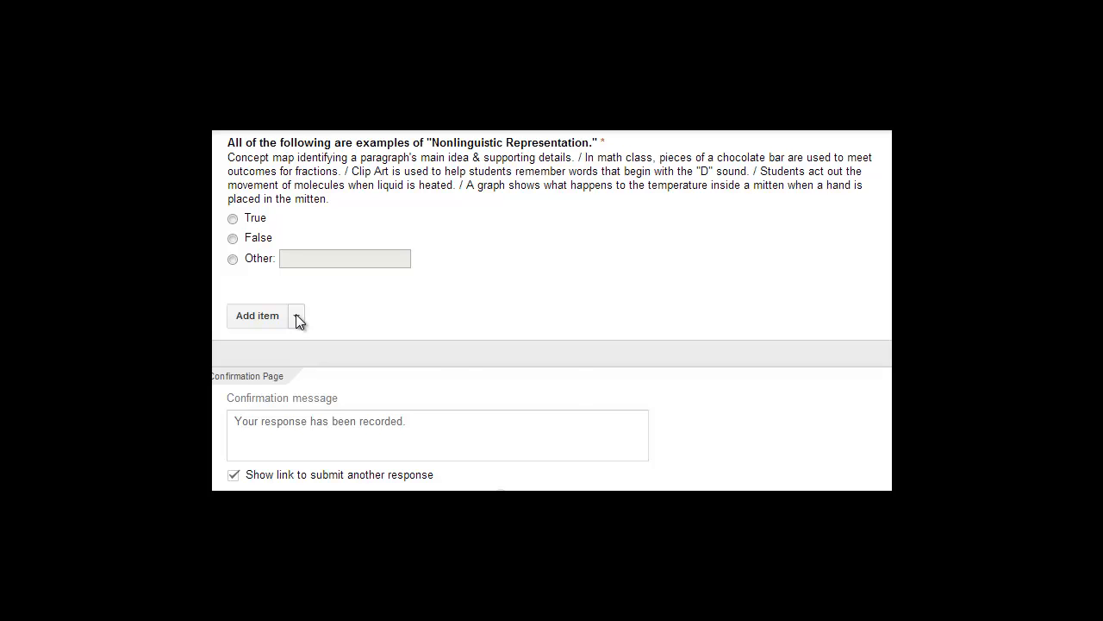
- Add a Paragraph text question titled with the pasted prompt 'In point form, identify ways in which Cues/Questions/Advance Organizers assist students…'
{"action": "scroll", "coordinate": [297, 315], "scroll_direction": "up", "scroll_amount": 2}
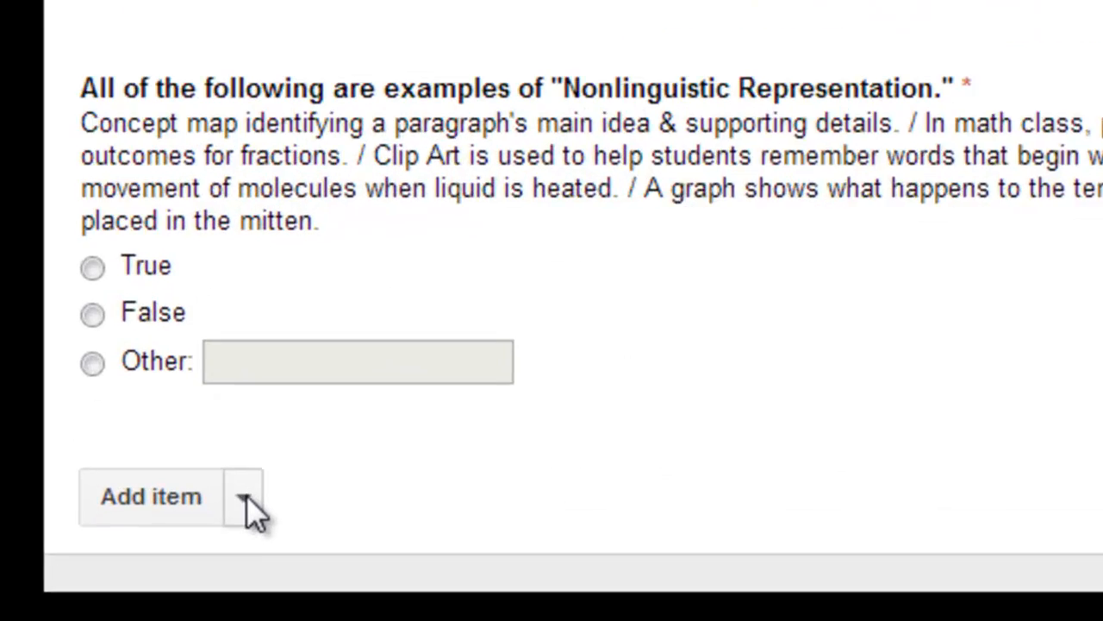
{"action": "left_click", "coordinate": [250, 508]}
{"action": "left_click", "coordinate": [241, 259]}
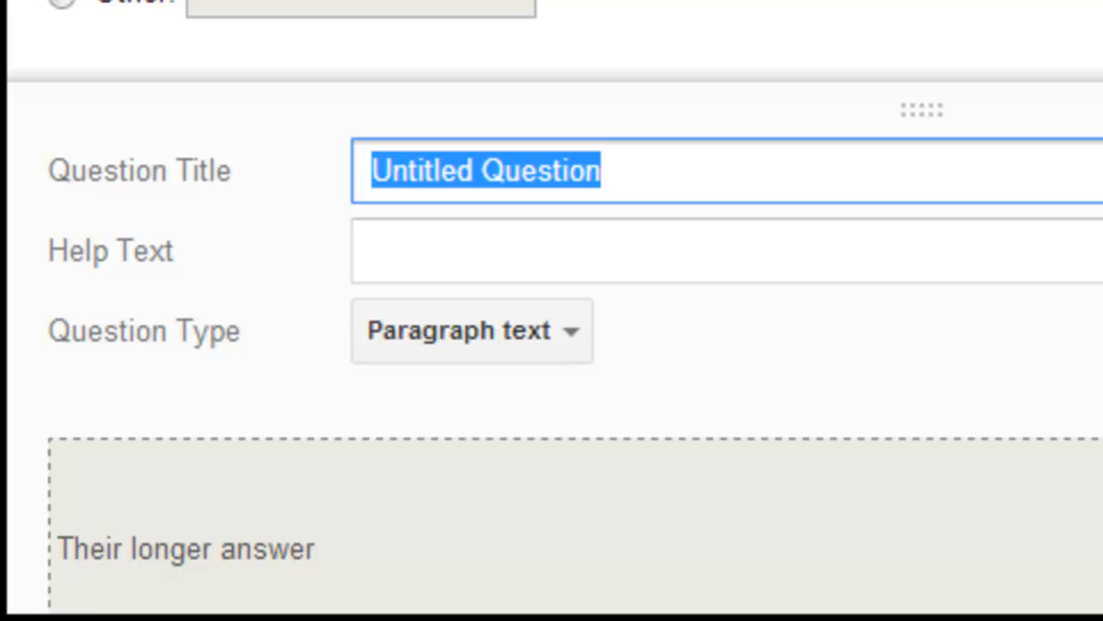
{"action": "key", "text": "ctrl+v"}
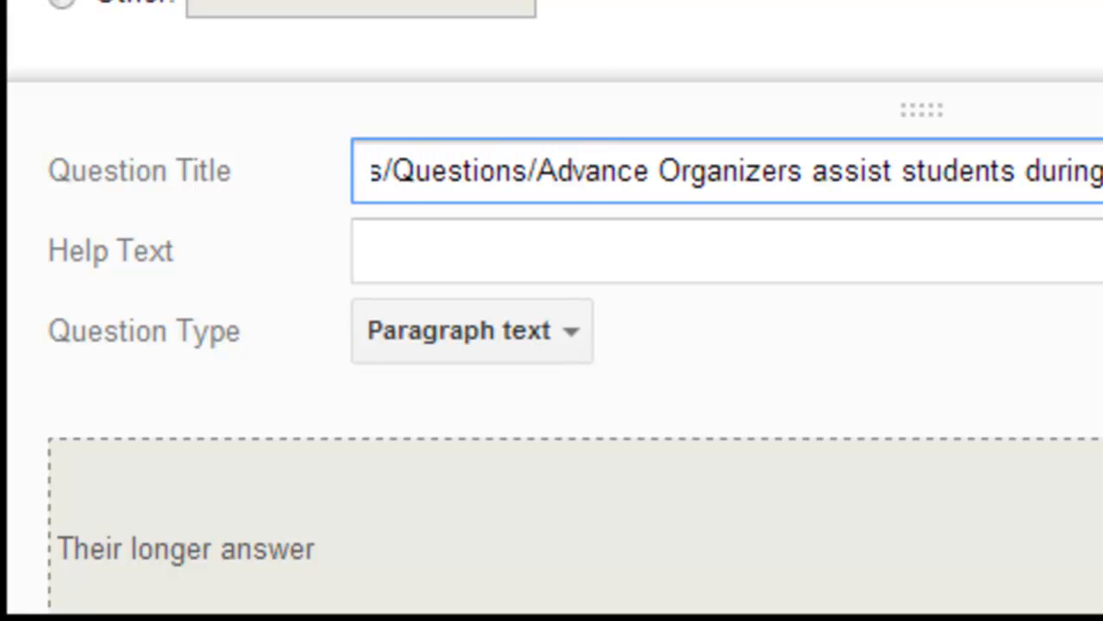
- Read through the pasted question title from its beginning
{"action": "key", "text": "Home"}
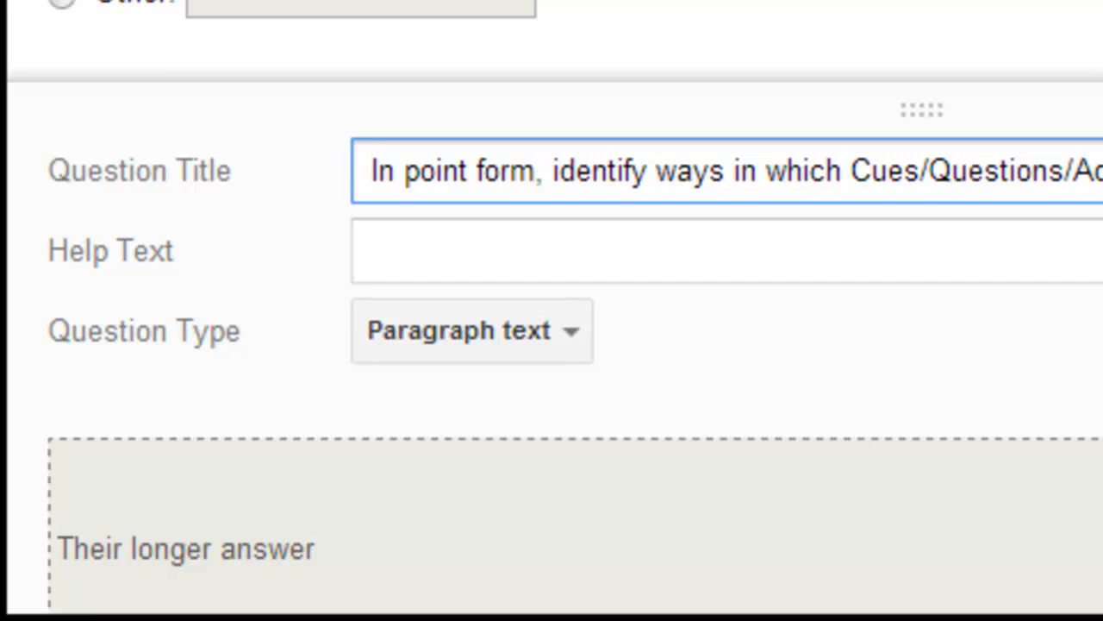
{"action": "key", "text": "Right"}
{"action": "key", "text": "Right"}
{"action": "key", "text": "Right"}
{"action": "key", "text": "Right"}
{"action": "key", "text": "Right"}
{"action": "key", "text": "Right"}
{"action": "key", "text": "Right"}
{"action": "key", "text": "Right"}
{"action": "key", "text": "Right"}
{"action": "key", "text": "Right"}
{"action": "key", "text": "Right"}
{"action": "key", "text": "Right"}
{"action": "key", "text": "Right"}
{"action": "key", "text": "Right"}
{"action": "key", "text": "Right"}
{"action": "key", "text": "Right"}
{"action": "key", "text": "Right"}
{"action": "key", "text": "Right"}
{"action": "key", "text": "Right"}
{"action": "key", "text": "Right"}
{"action": "key", "text": "Right"}
{"action": "key", "text": "Right"}
{"action": "key", "text": "Right"}
{"action": "key", "text": "Right"}
{"action": "key", "text": "Right"}
{"action": "key", "text": "Right"}
{"action": "key", "text": "Right"}
{"action": "key", "text": "Right"}
{"action": "key", "text": "Right"}
{"action": "key", "text": "Right"}
{"action": "key", "text": "Right"}
{"action": "key", "text": "Right"}
{"action": "key", "text": "Right"}
{"action": "key", "text": "Right"}
{"action": "key", "text": "Right"}
{"action": "key", "text": "Right"}
{"action": "key", "text": "Right"}
{"action": "key", "text": "Right"}
{"action": "key", "text": "Right"}
{"action": "key", "text": "Right"}
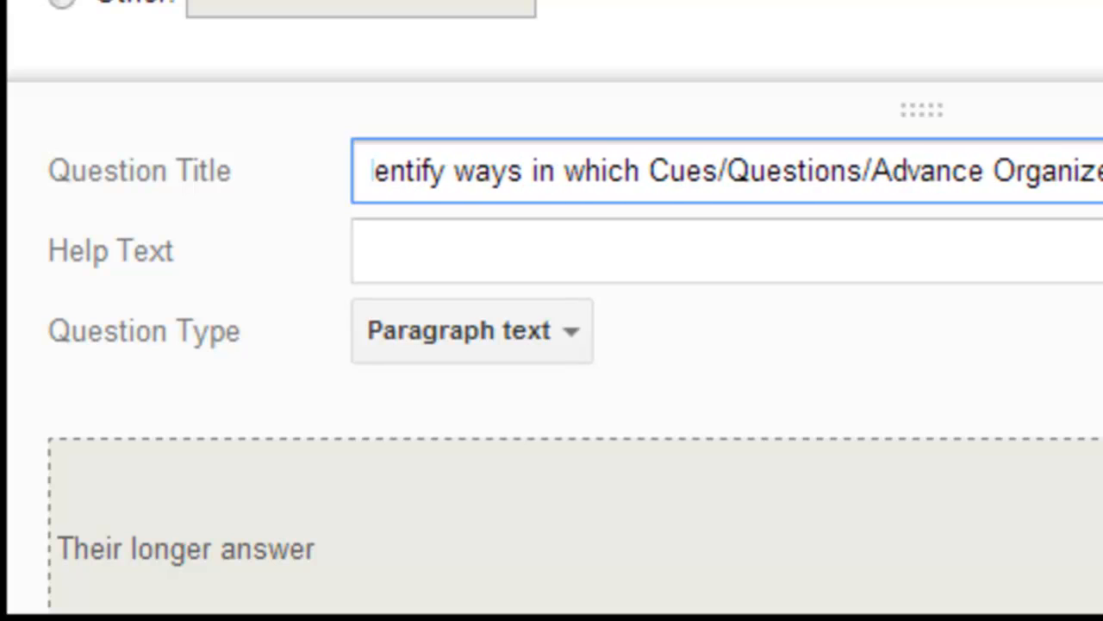
{"action": "key", "text": "Right"}
{"action": "key", "text": "Right"}
{"action": "key", "text": "Right"}
{"action": "key", "text": "Right"}
{"action": "key", "text": "Right"}
{"action": "key", "text": "Right"}
{"action": "key", "text": "Right"}
{"action": "key", "text": "Right"}
{"action": "key", "text": "Right"}
{"action": "key", "text": "Right"}
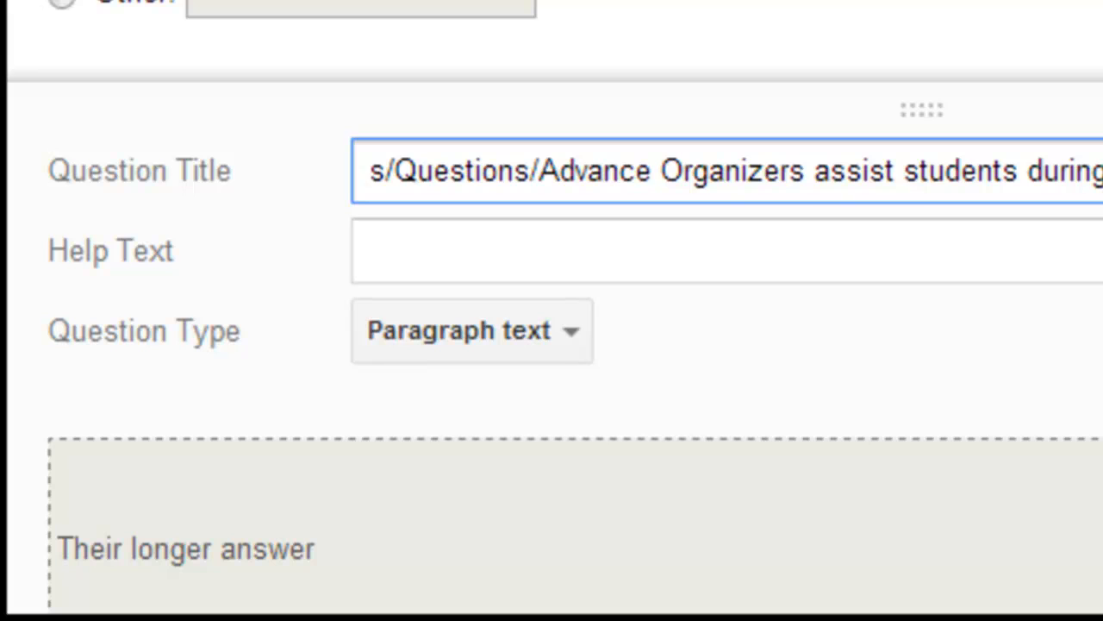
{"action": "left_click", "coordinate": [586, 339]}
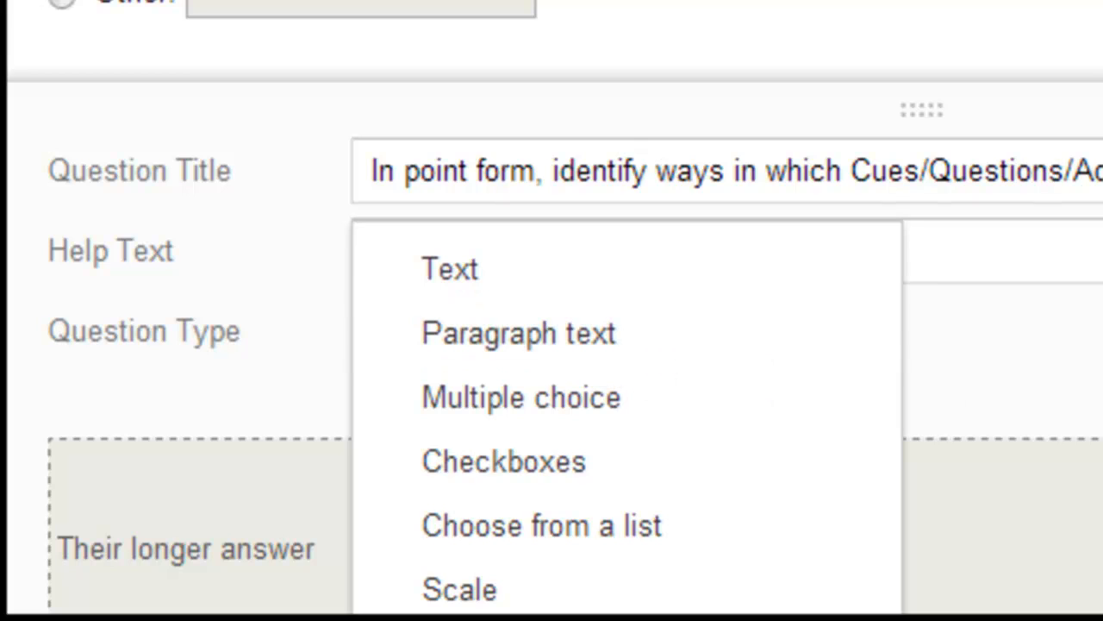
{"action": "key", "text": "Escape"}
{"action": "scroll", "coordinate": [519, 387], "scroll_direction": "down", "scroll_amount": 5}
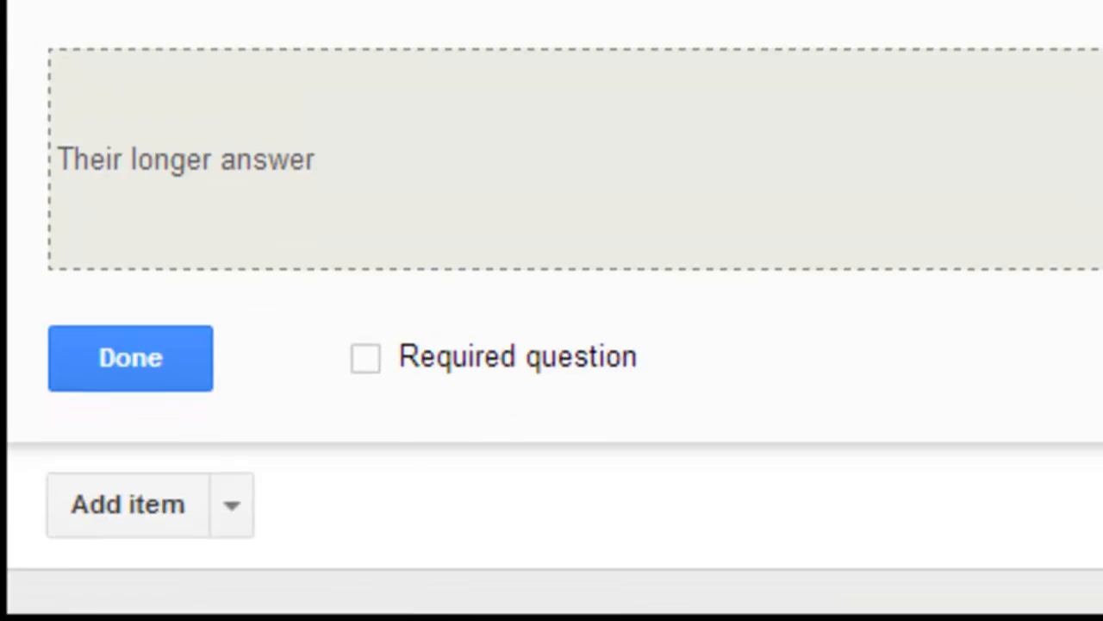
{"action": "left_click", "coordinate": [367, 193]}
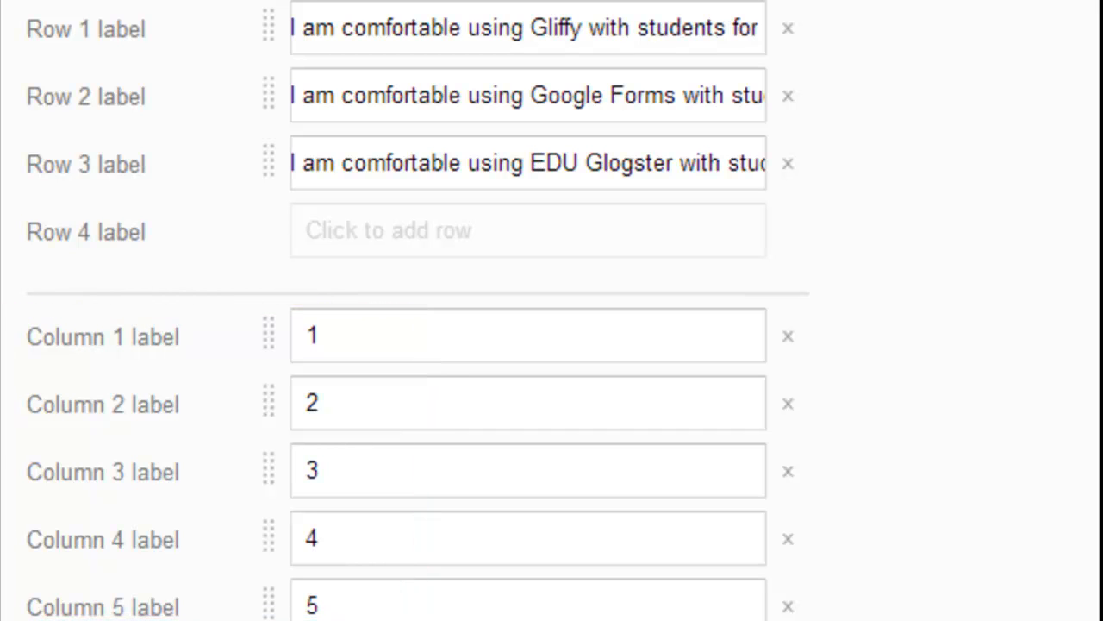
- Mark the grid question about comfort using Gliffy, Google Forms and EDU Glogster as required and finish editing it
{"action": "scroll", "coordinate": [551, 345], "scroll_direction": "down", "scroll_amount": 10}
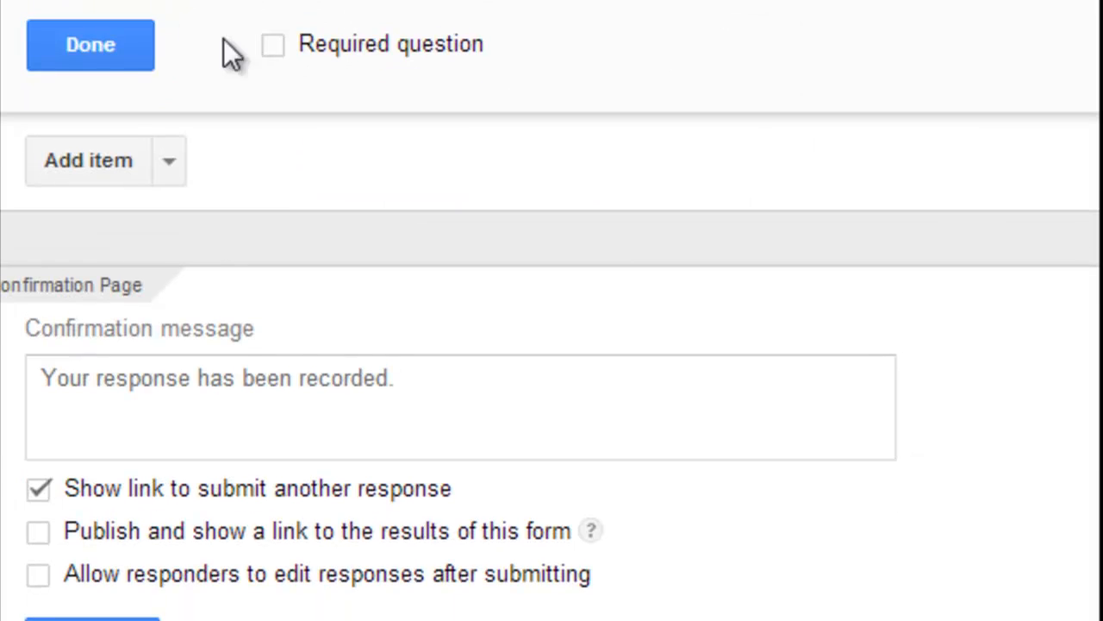
{"action": "left_click", "coordinate": [274, 47]}
{"action": "left_click", "coordinate": [101, 48]}
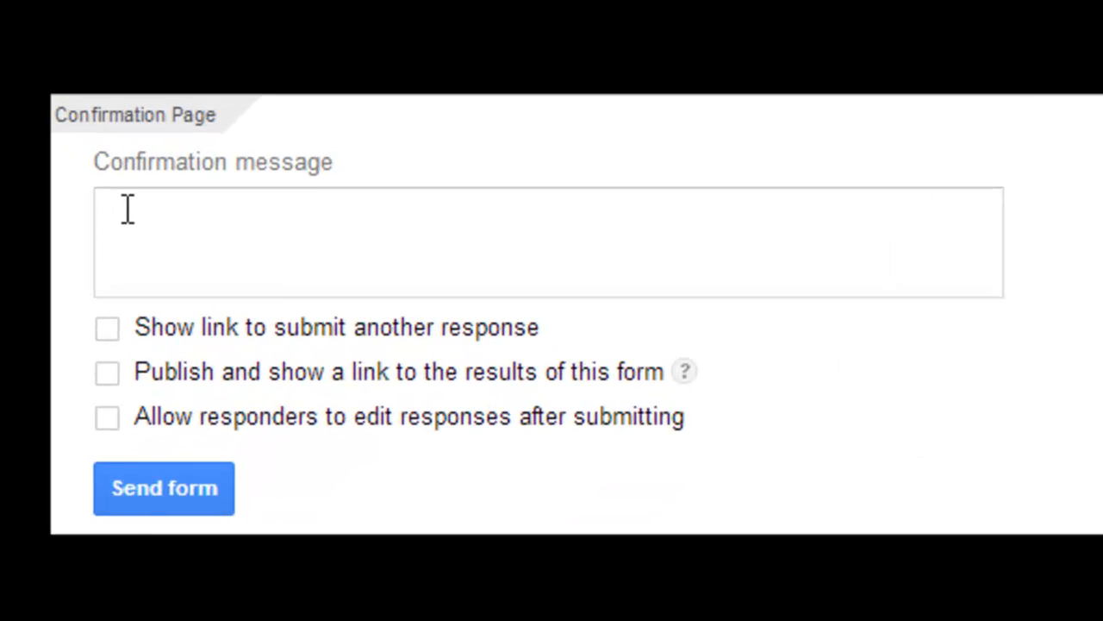
- Paste a custom confirmation message into the form's confirmation page
{"action": "left_click", "coordinate": [242, 263]}
{"action": "type", "text": "Thank you for completing the survey. I look forward to learning with you on Friday!"}
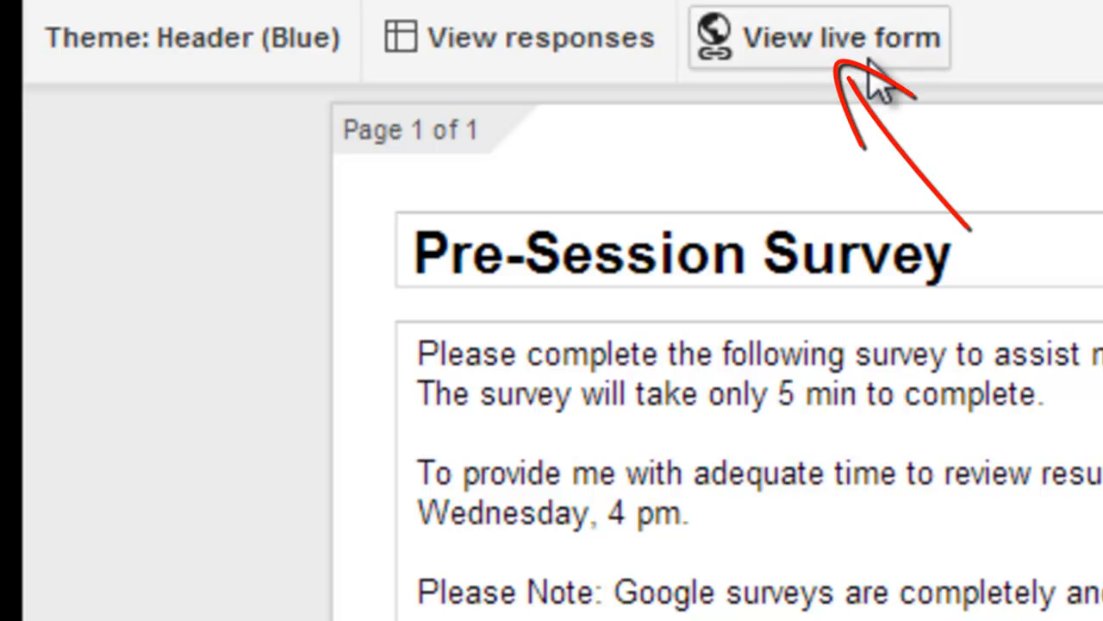
- Open the live version of the Pre-Session Survey form
{"action": "left_click", "coordinate": [864, 52]}
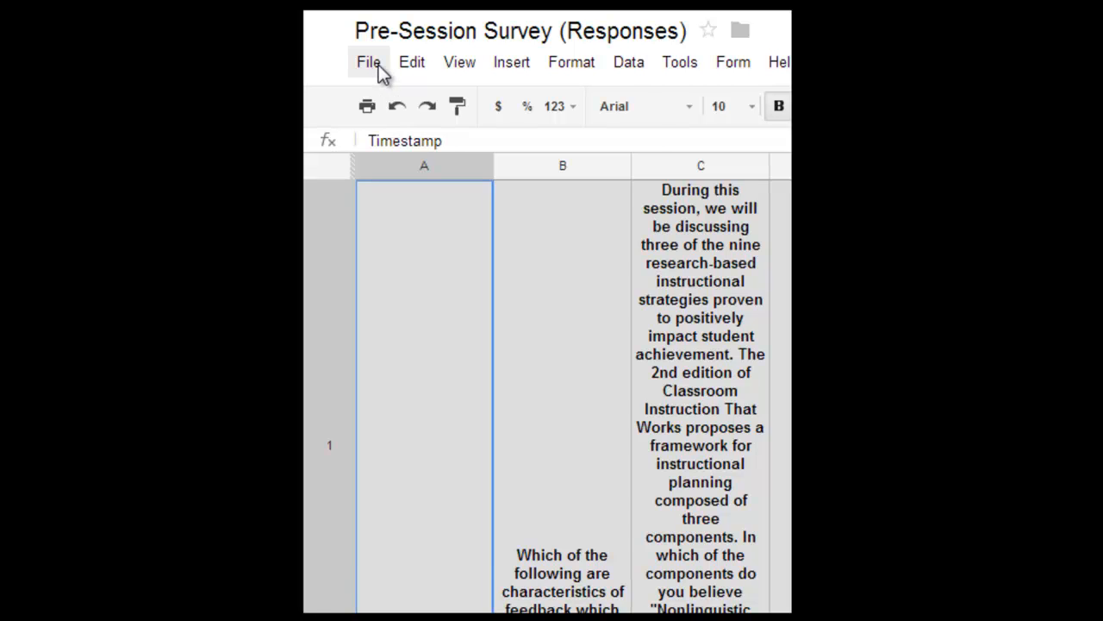
- Open the download options for the Pre-Session Survey (Responses) spreadsheet
{"action": "left_click", "coordinate": [370, 63]}
{"action": "mouse_move", "coordinate": [492, 403]}
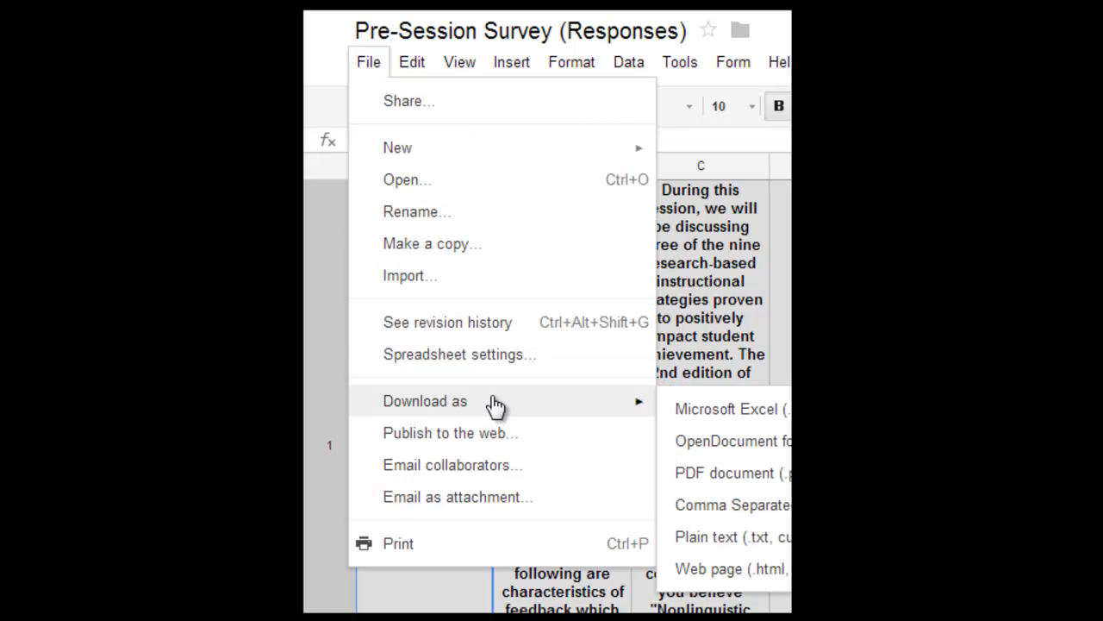